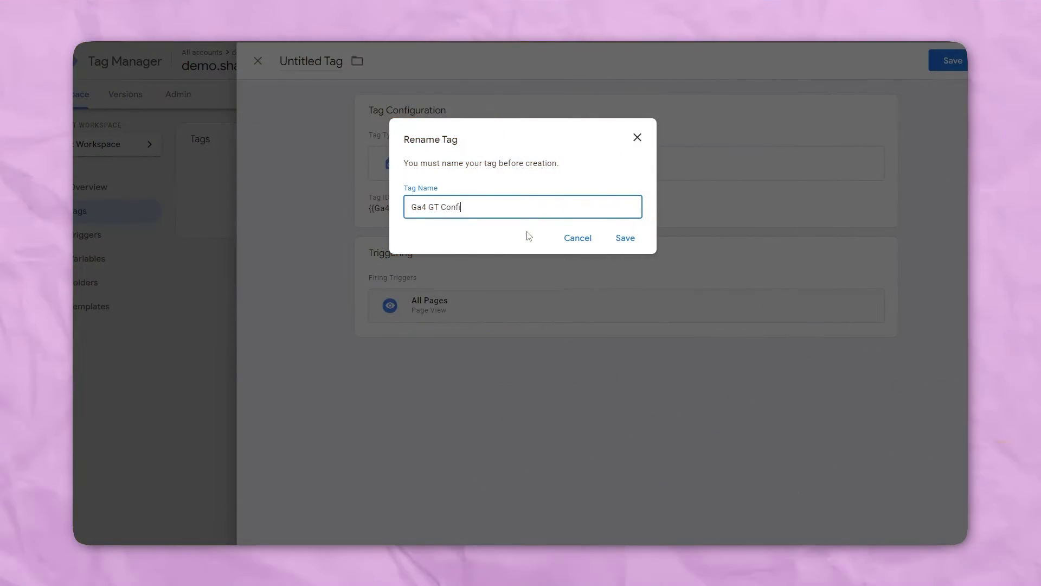
Name the new tag "Ga4 GT Configuration Tag".
type("guration Tag")
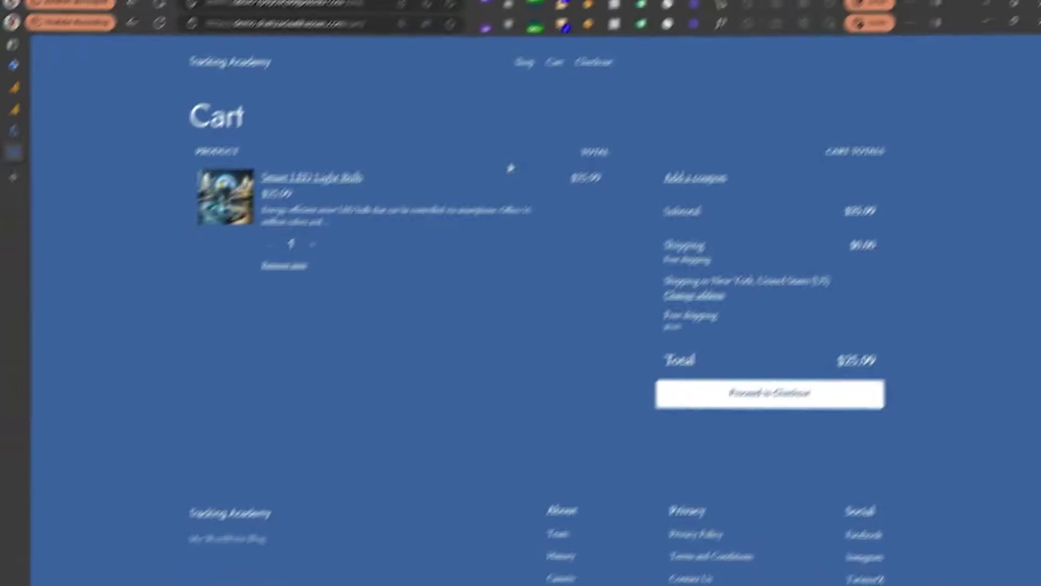
Proceed from the store's cart to checkout and review the Analytics purchase journey report and the GA4 Ecommerce Dashboard.
left_click(761, 389)
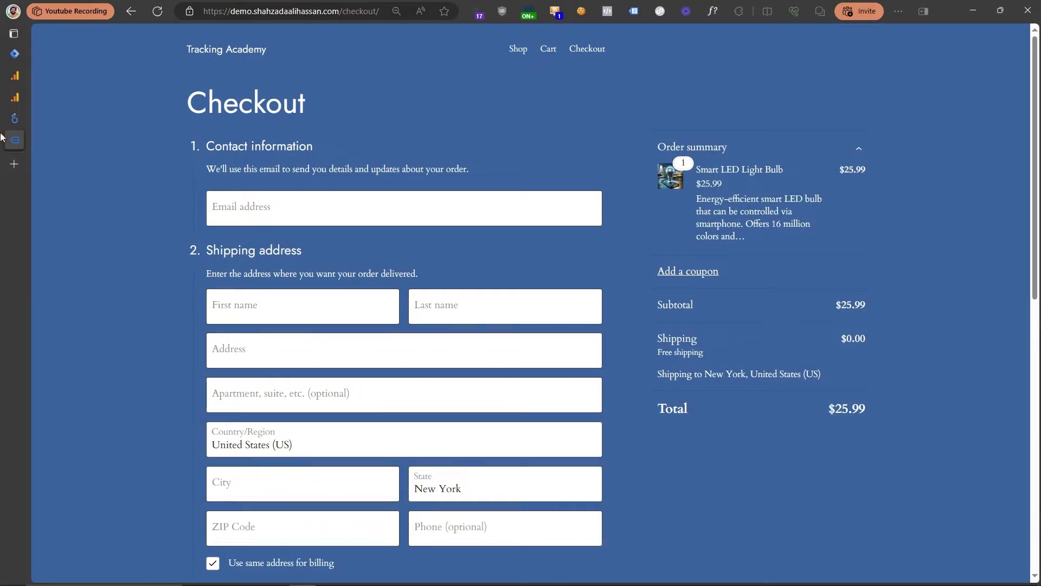
left_click(18, 95)
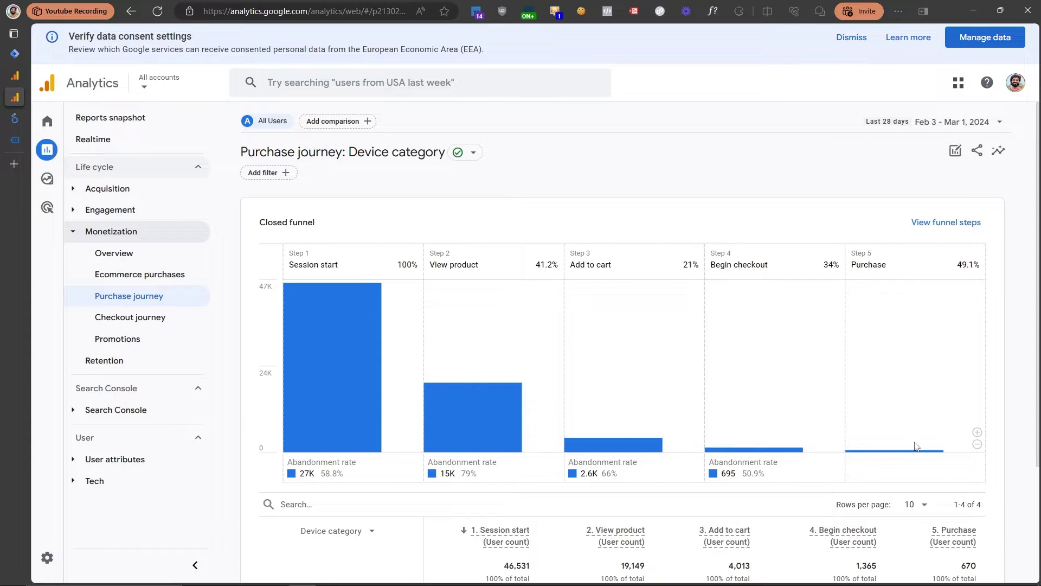
key("ctrl+Tab")
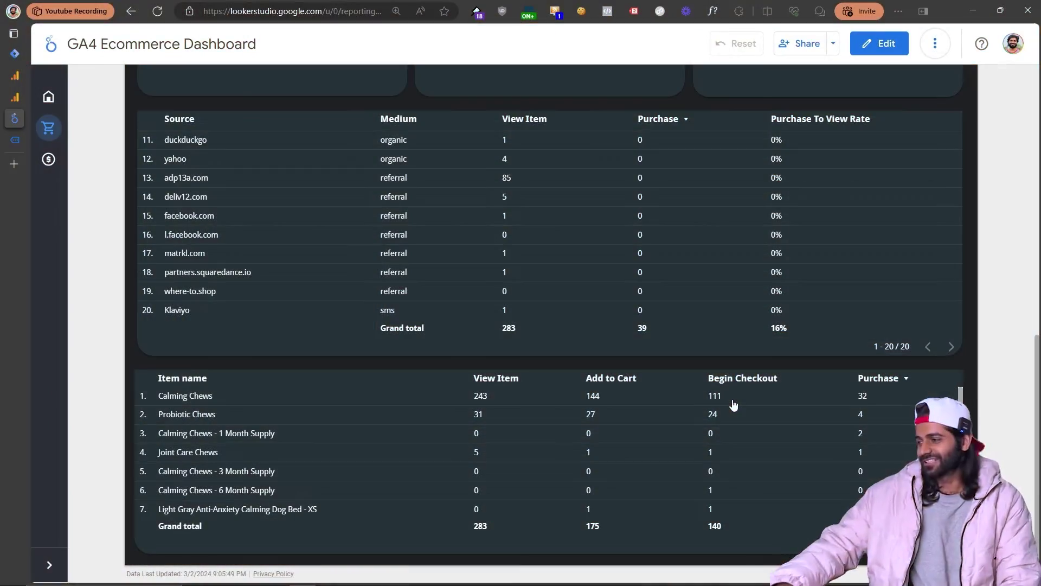
Switch to Tag Manager and select the GA4 EEC Add To Cart and Ga4 EEC View Item tags in the container's tag list.
left_click(15, 55)
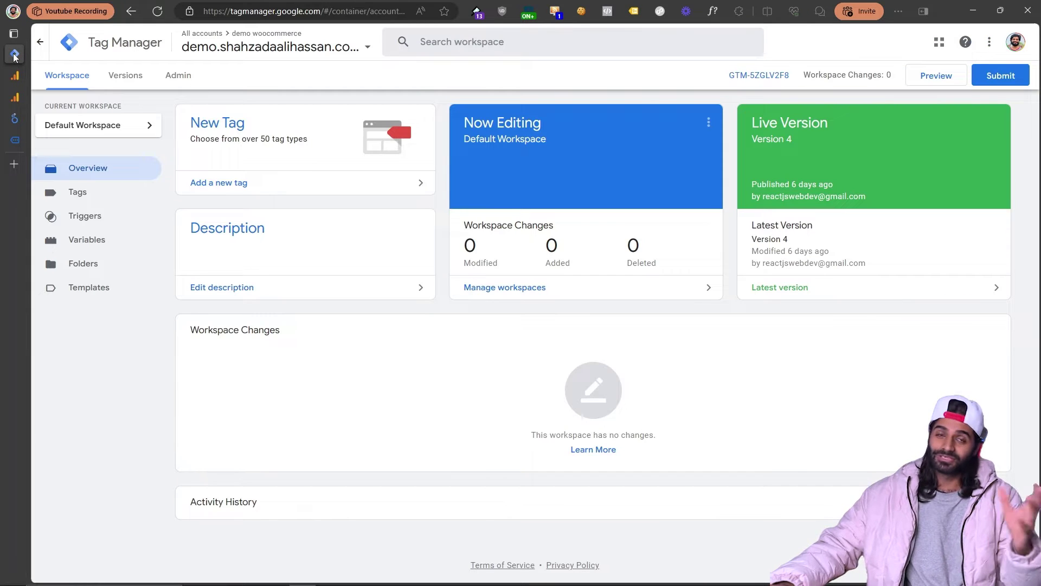
left_click(115, 194)
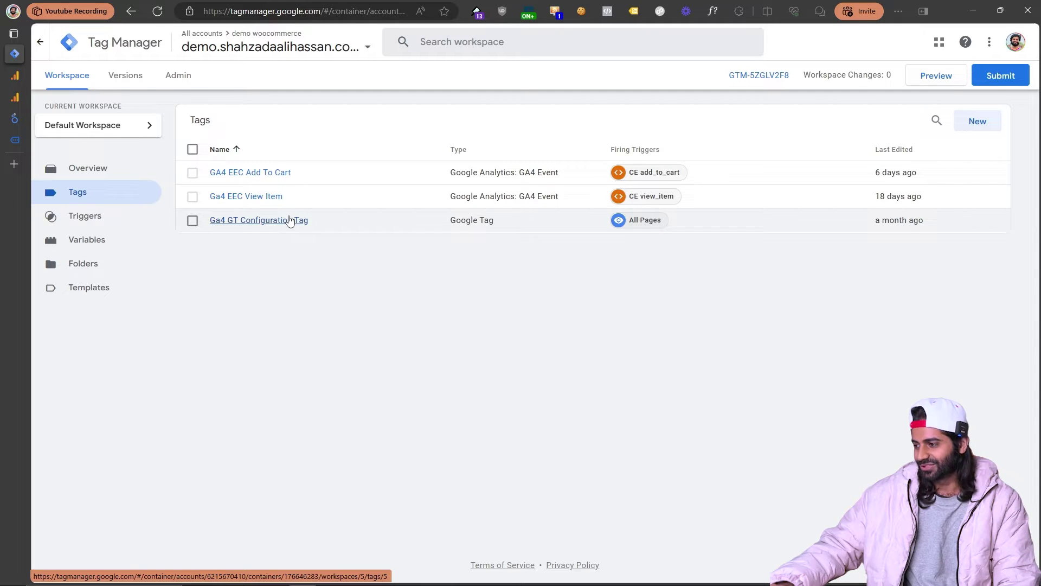
left_click(192, 173)
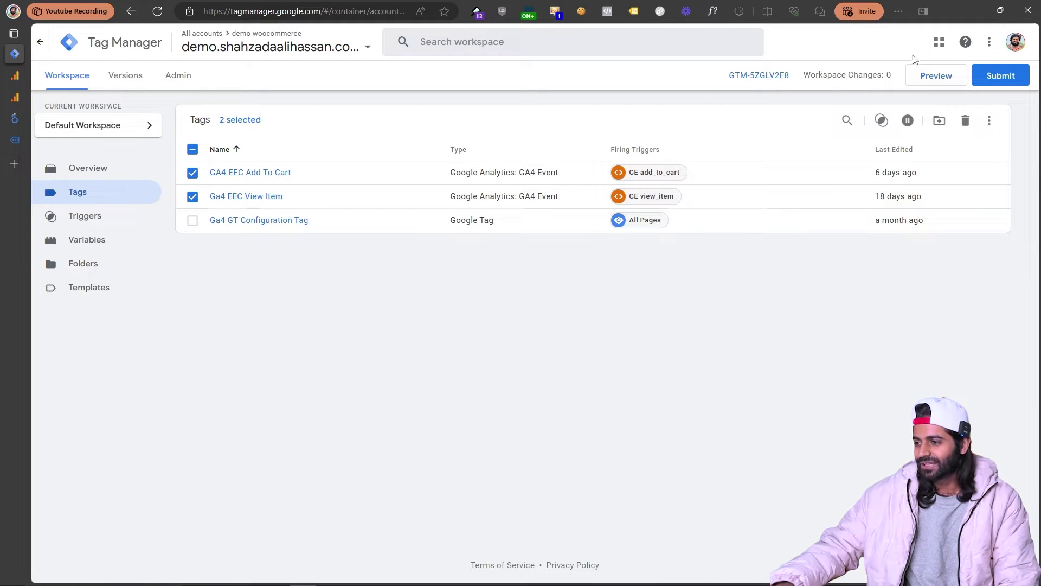
Preview the container by connecting Tag Assistant to the demo store with the debug signal included in the URL.
left_click(937, 76)
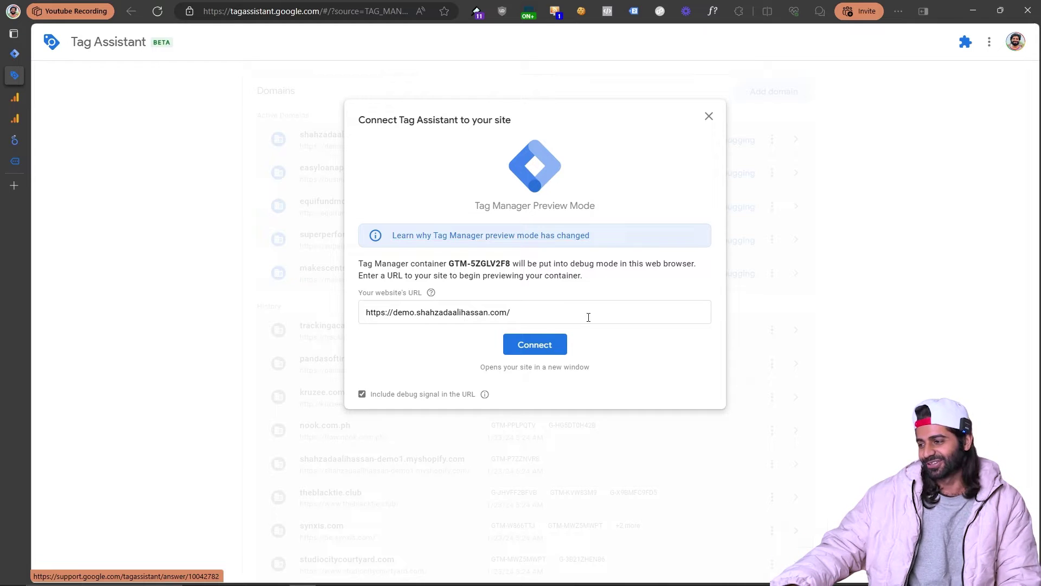
left_click(548, 342)
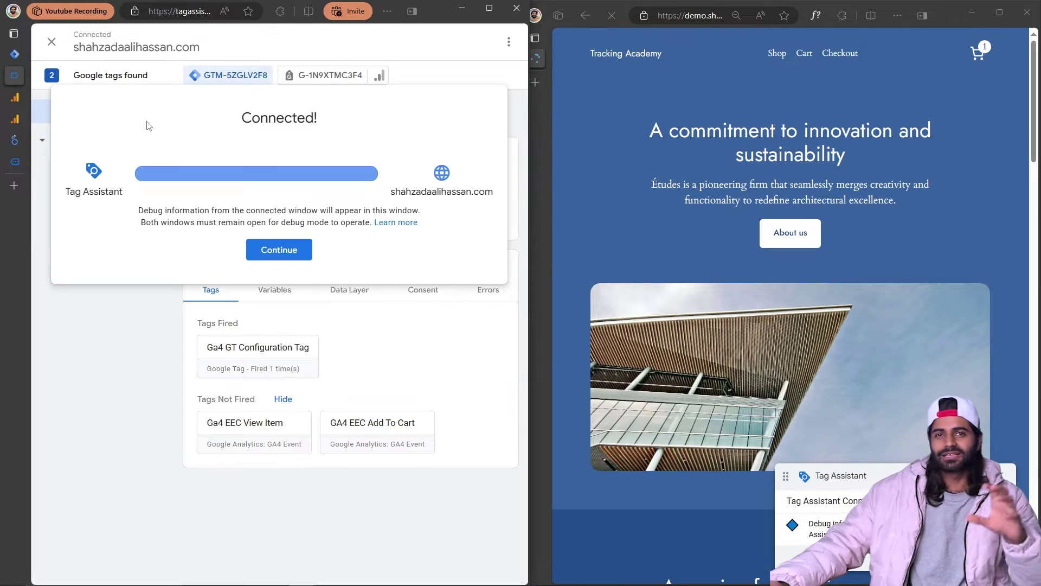
left_click(298, 250)
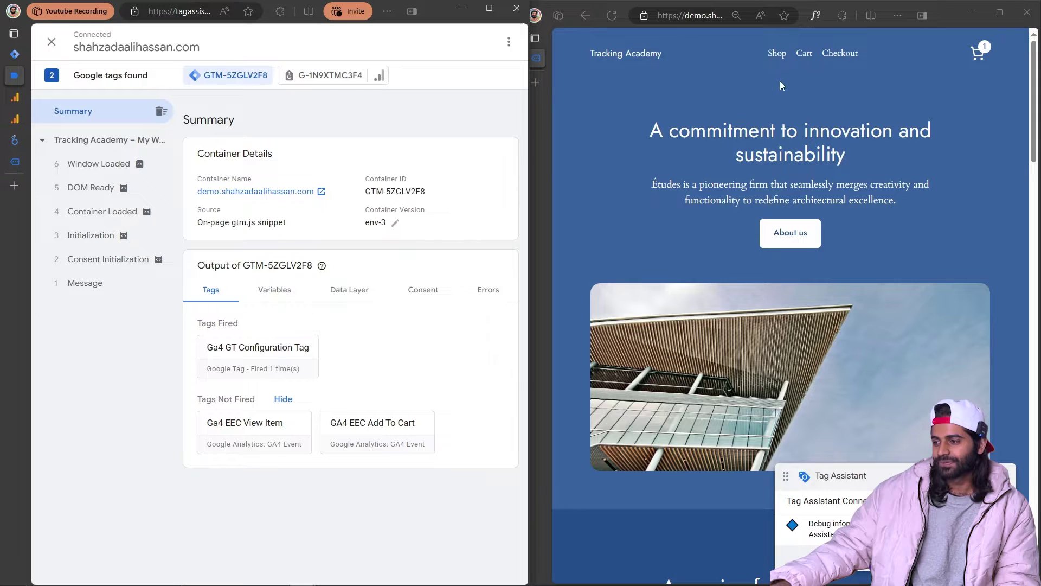
Add the Smart LED Light Bulb to the store cart and expand the API call of the add_to_cart event.
left_click(773, 59)
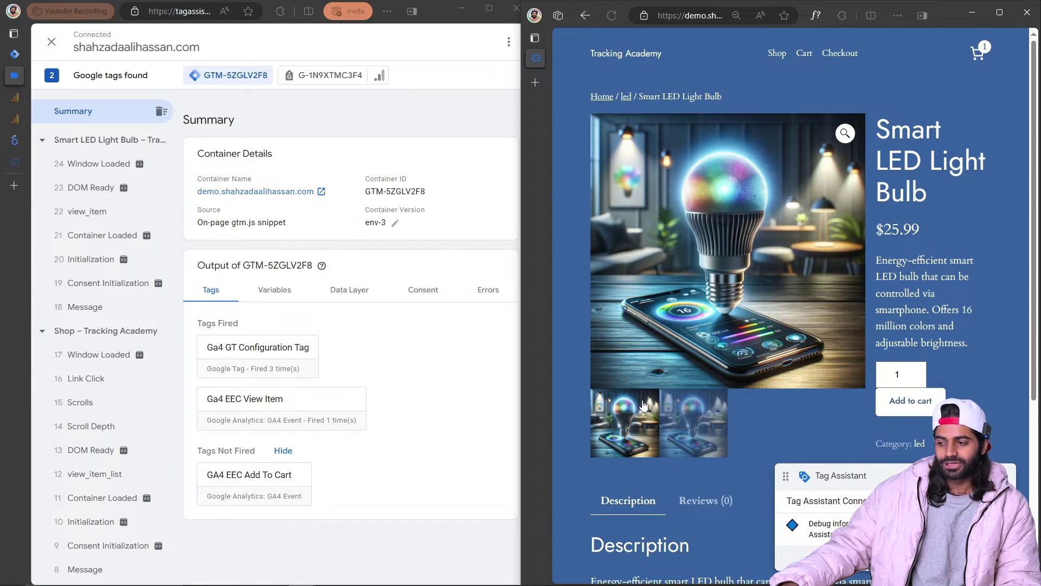
left_click(918, 405)
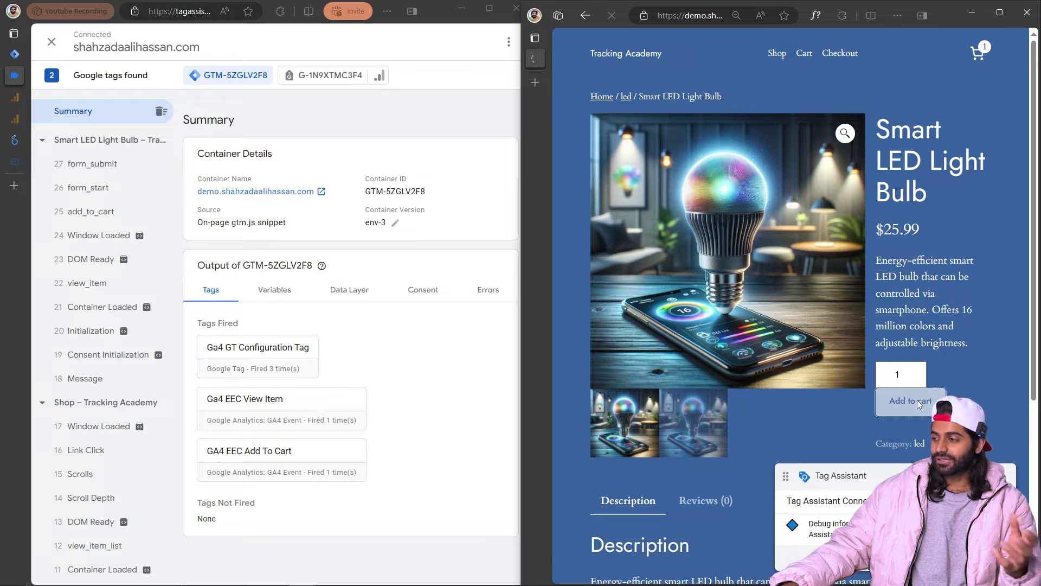
left_click(96, 212)
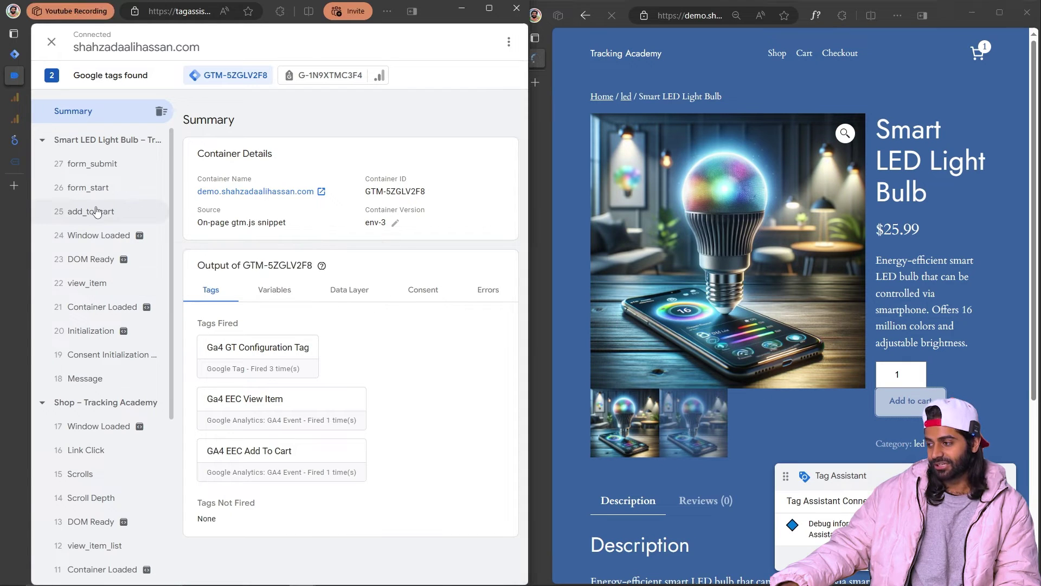
left_click(463, 182)
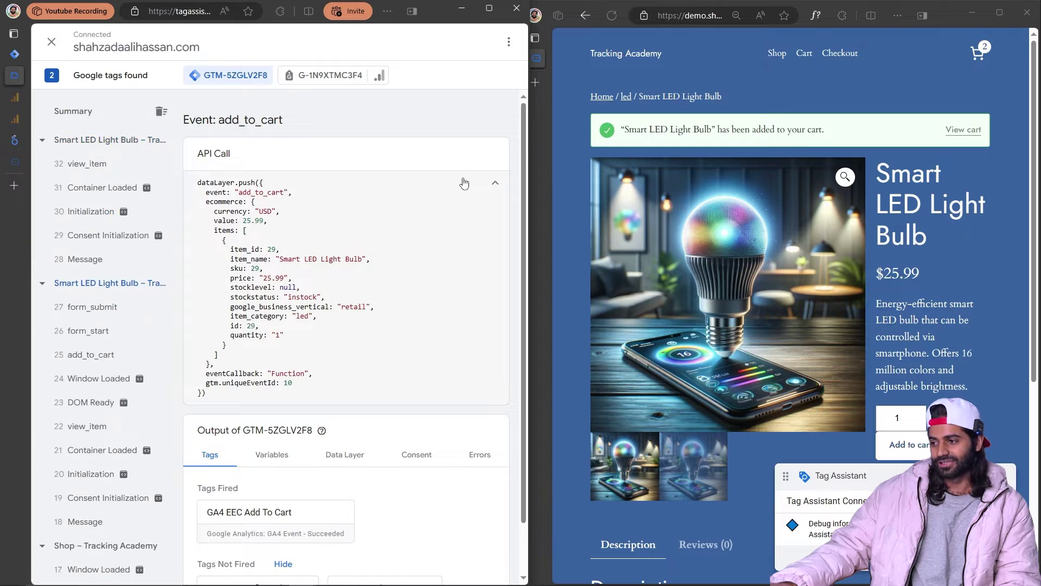
Proceed through the store's cart to checkout and expand the API call of the begin_checkout event.
left_click(978, 134)
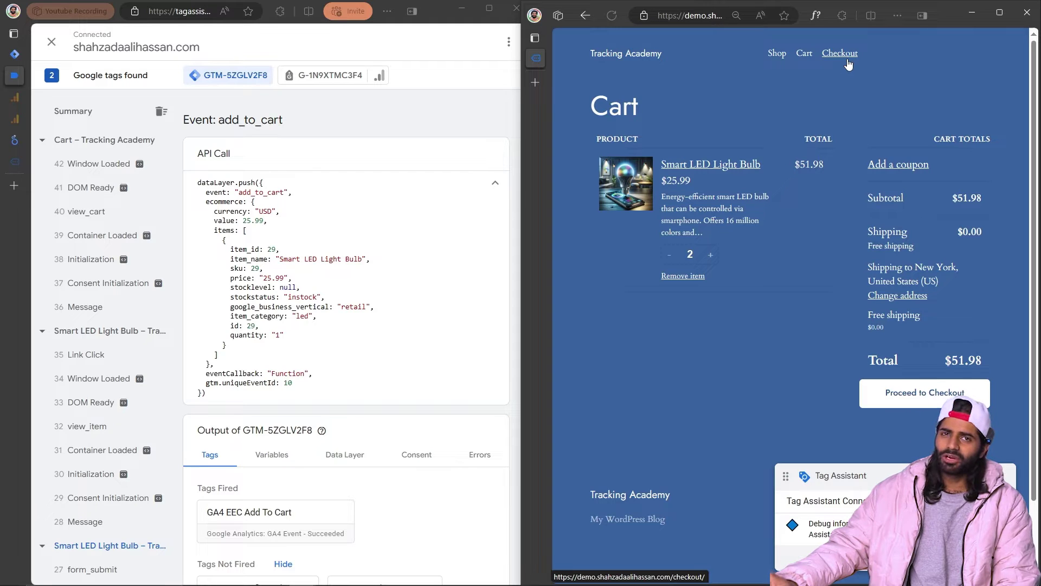
left_click(946, 392)
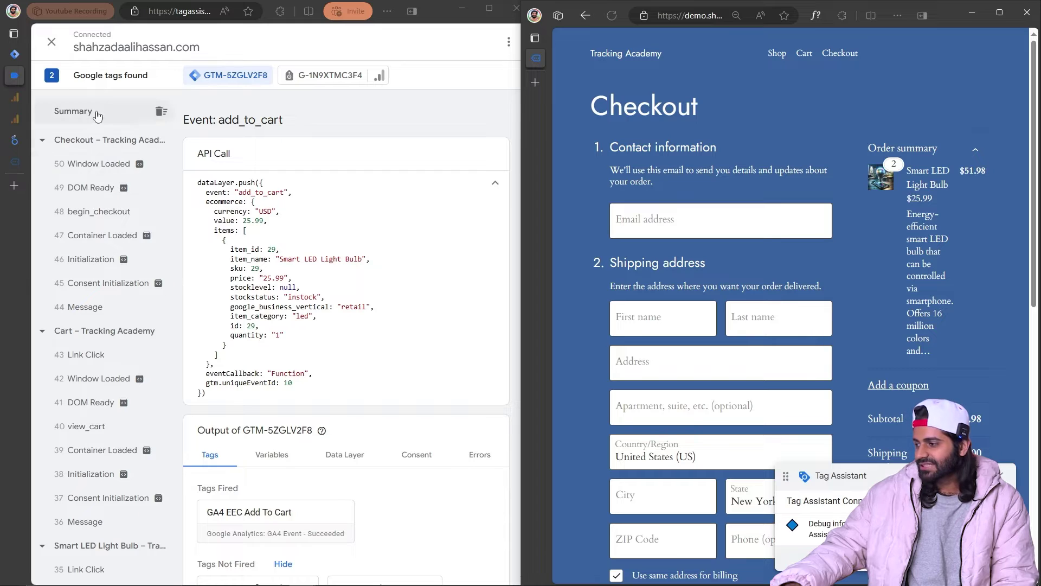
left_click(103, 143)
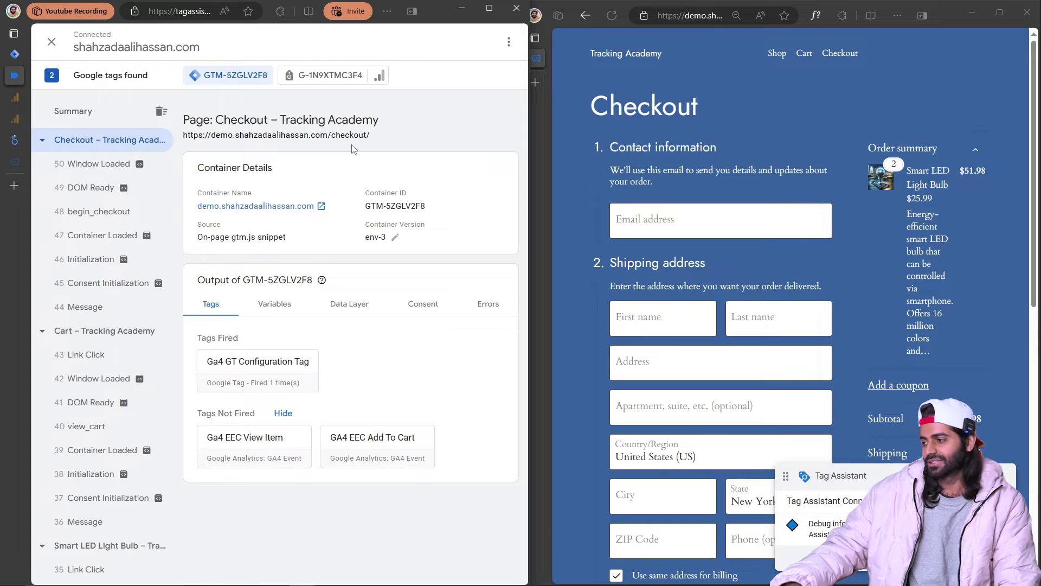
left_click(70, 219)
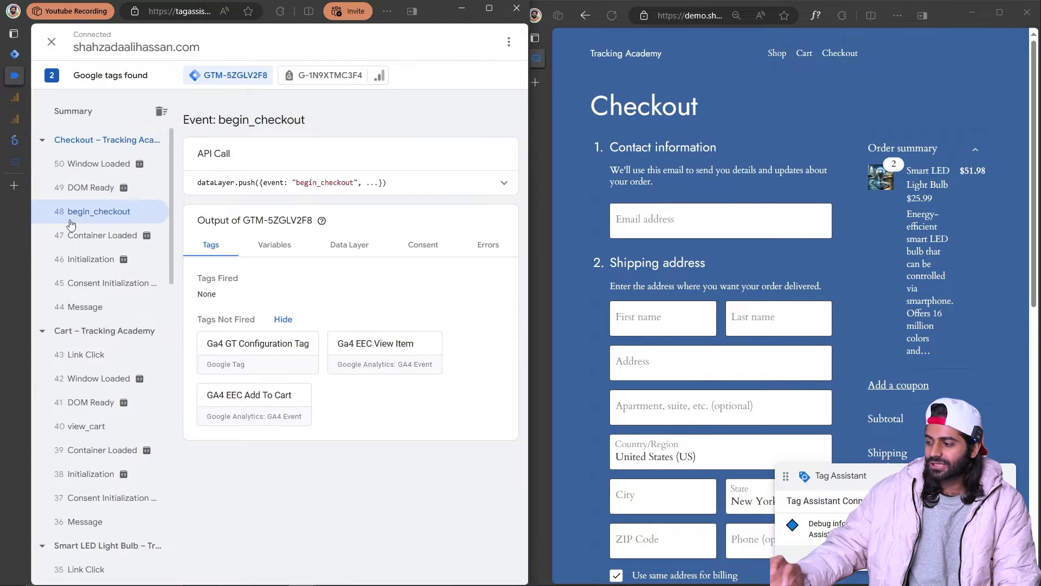
left_click(493, 184)
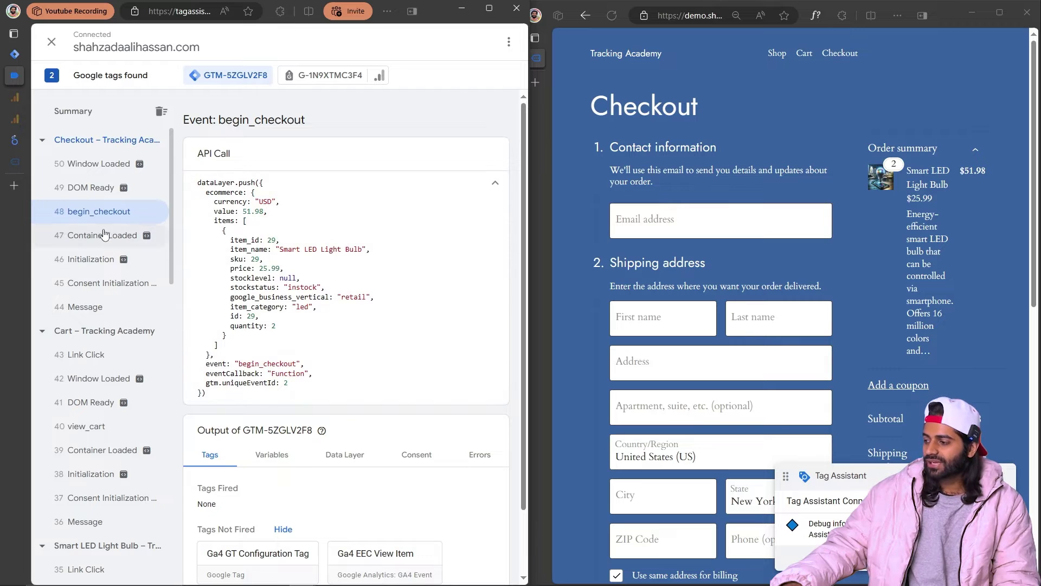
Examine the begin_checkout event's data layer values, highlighting the page and customer fields and the ecommerce object.
left_click(345, 456)
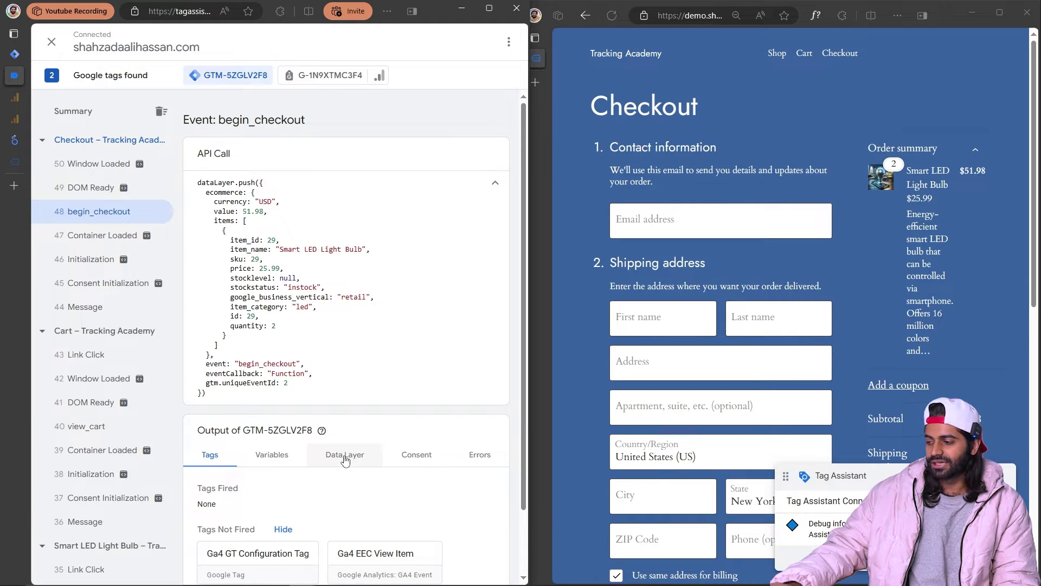
scroll(345, 455, "down", 3)
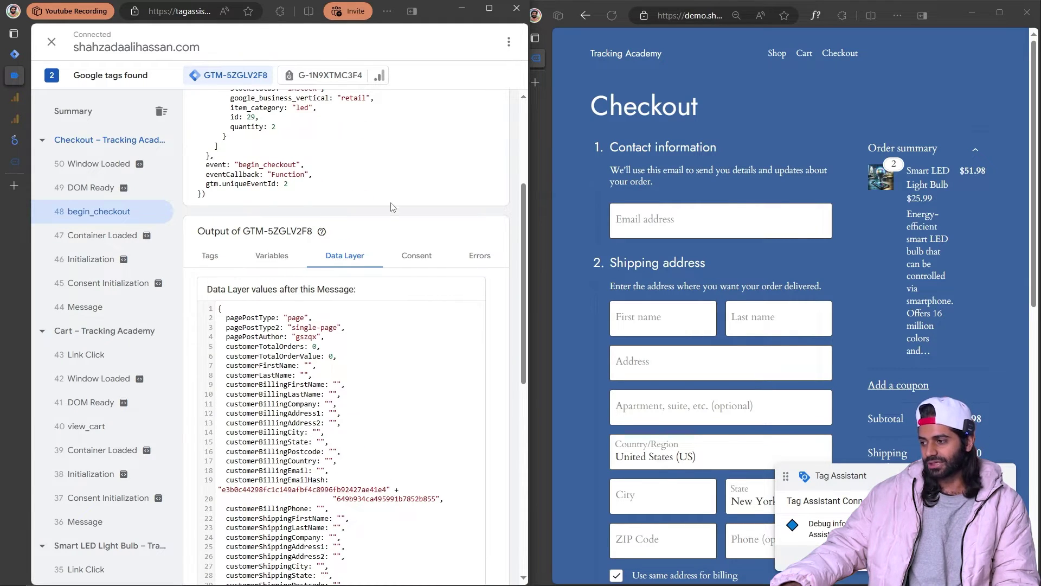
left_click(488, 8)
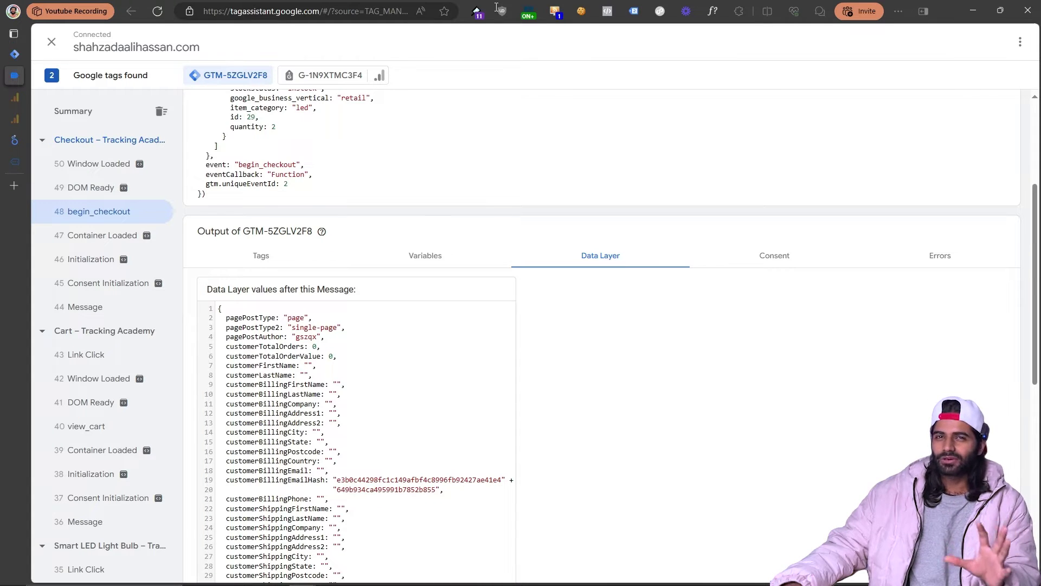
scroll(469, 292, "down", 3)
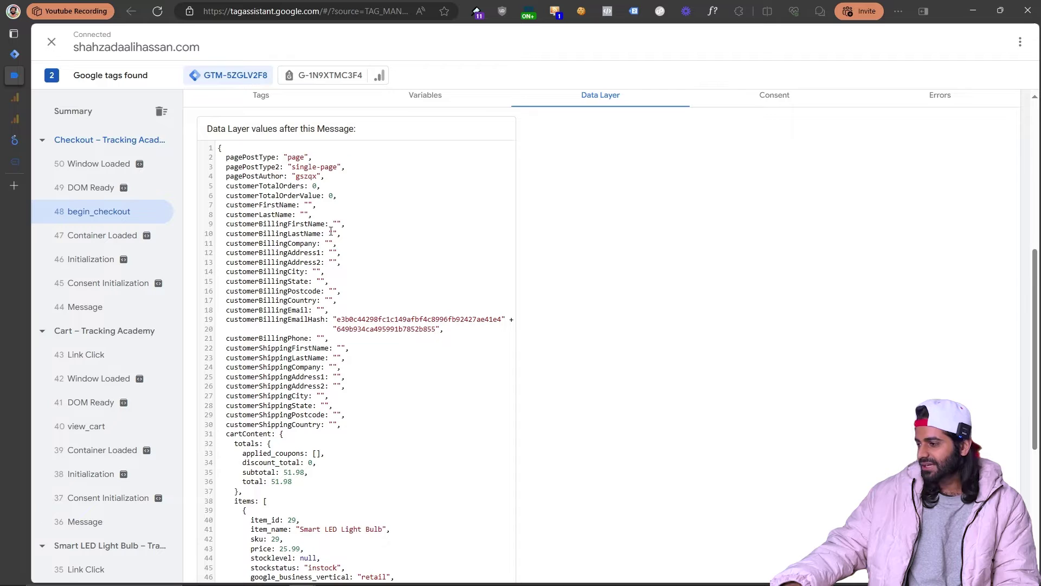
left_click_drag(227, 159, 449, 390)
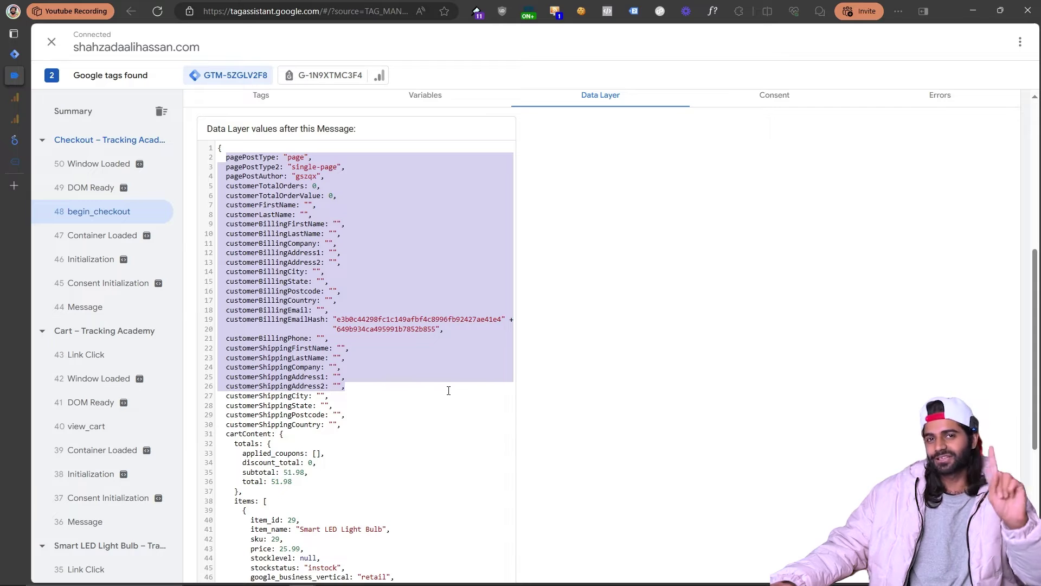
scroll(448, 390, "down", 5)
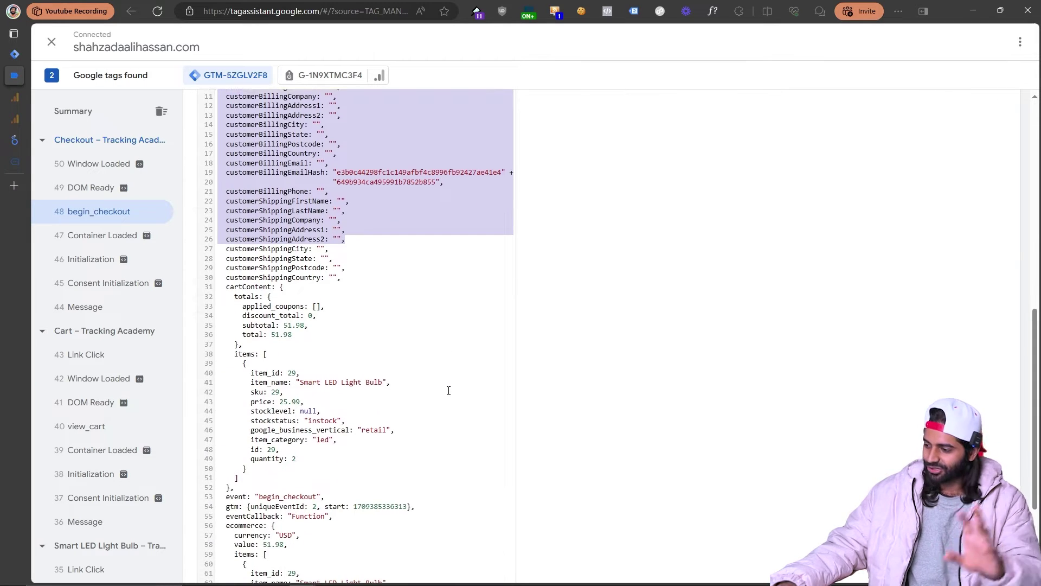
scroll(448, 391, "down", 1)
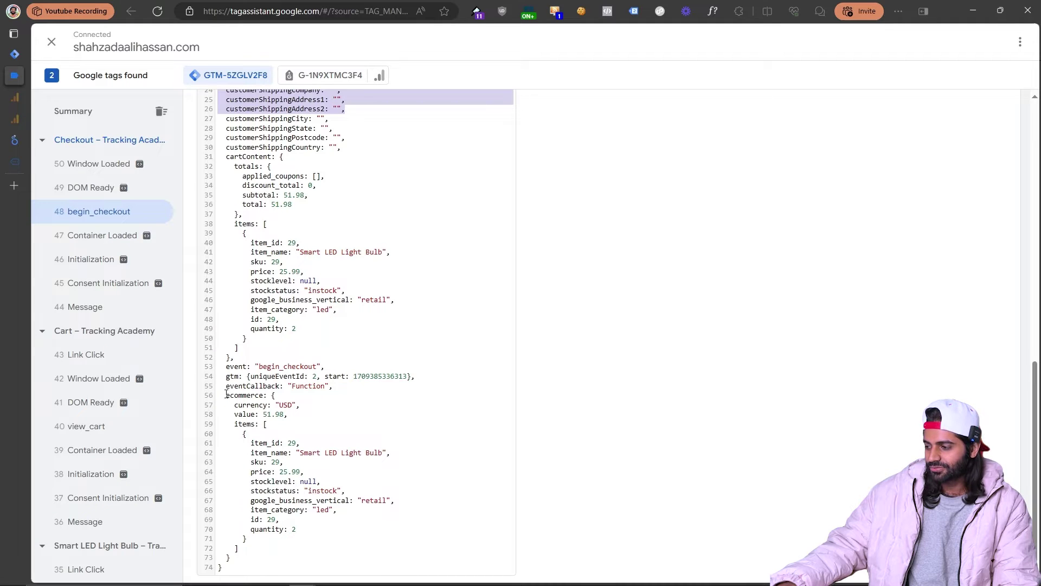
left_click_drag(226, 393, 247, 552)
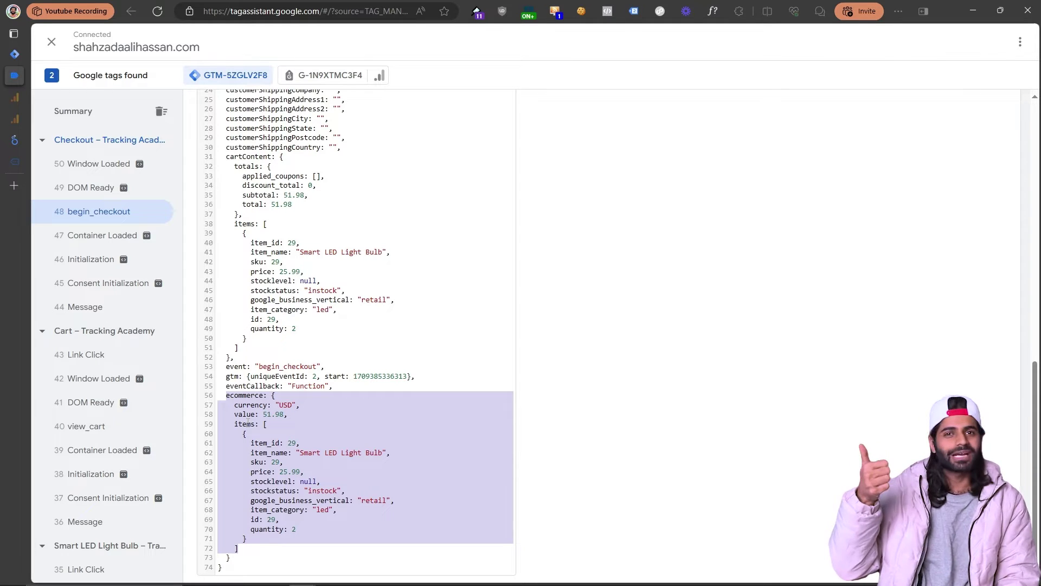
Arrange Tag Manager beside the Tag Assistant window and start a new tag with the existing tags deselected.
key("super+Left")
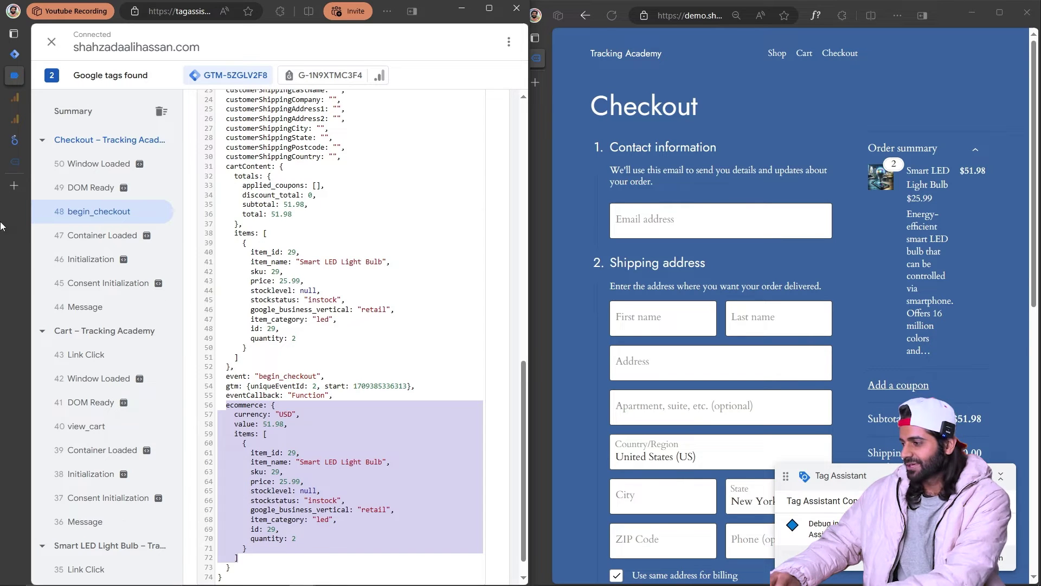
key("super+Right")
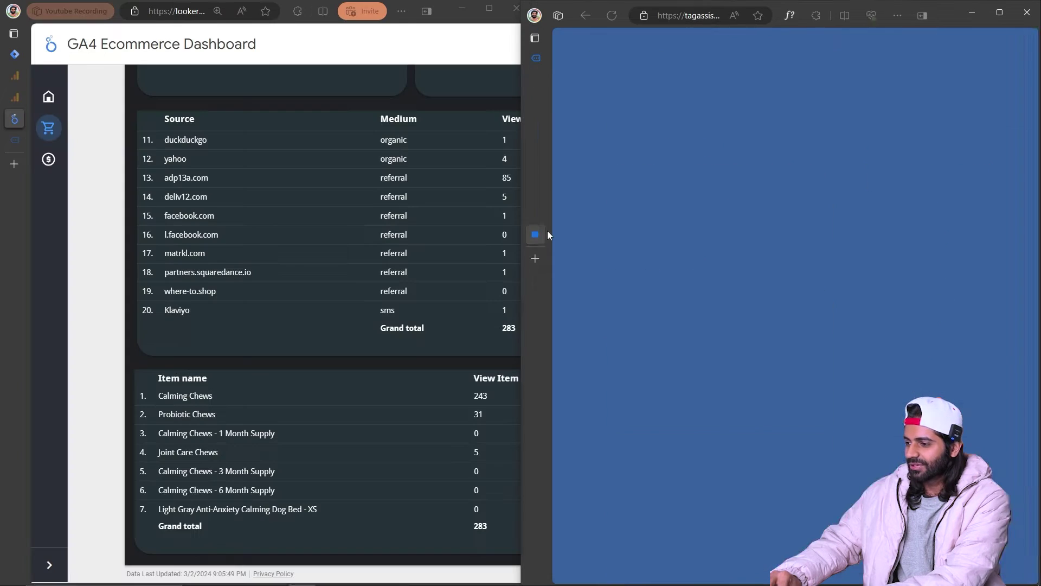
left_click(27, 54)
key("ctrl+minus")
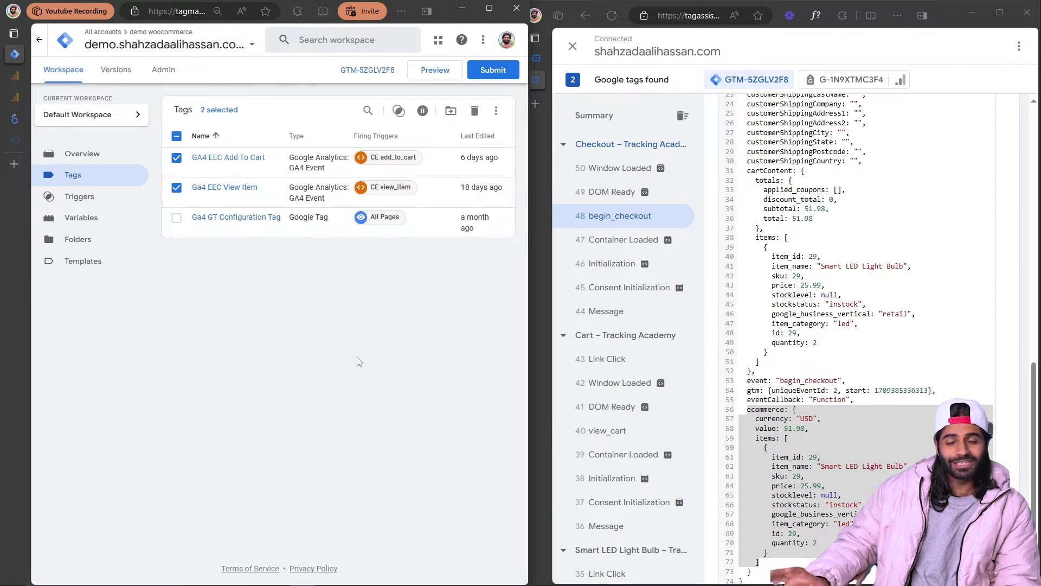
left_click(175, 136)
left_click(485, 111)
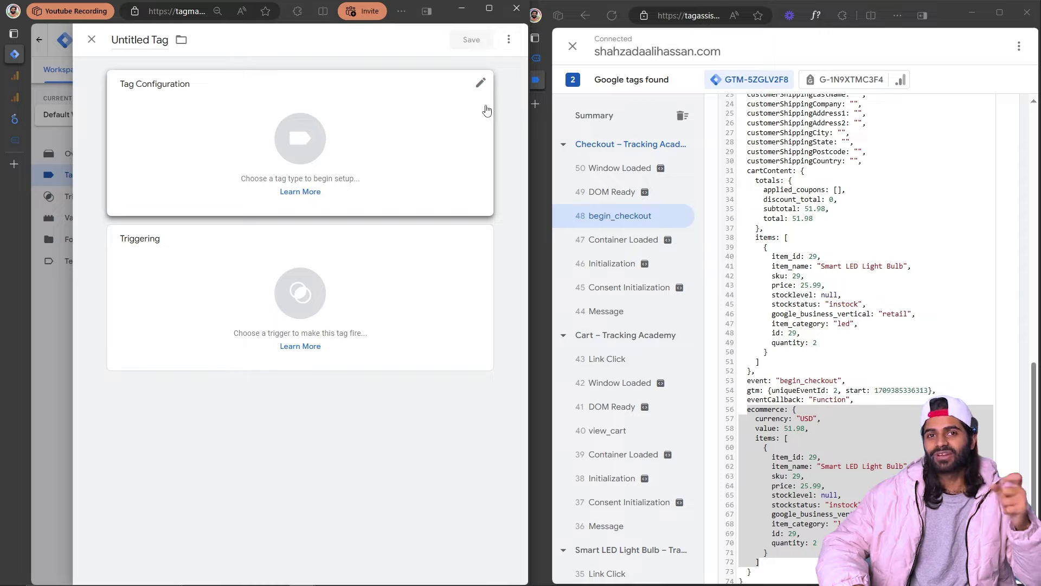
Copy the begin_checkout event name from Tag Assistant and start a new Custom Event trigger for the untitled tag.
scroll(792, 259, "up", 10)
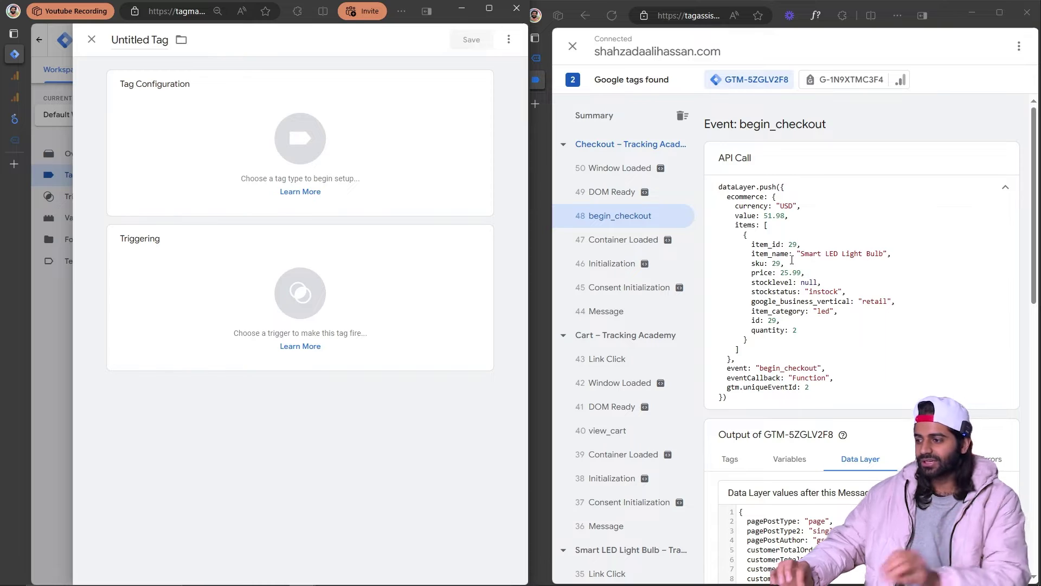
double_click(772, 125)
key("ctrl+c")
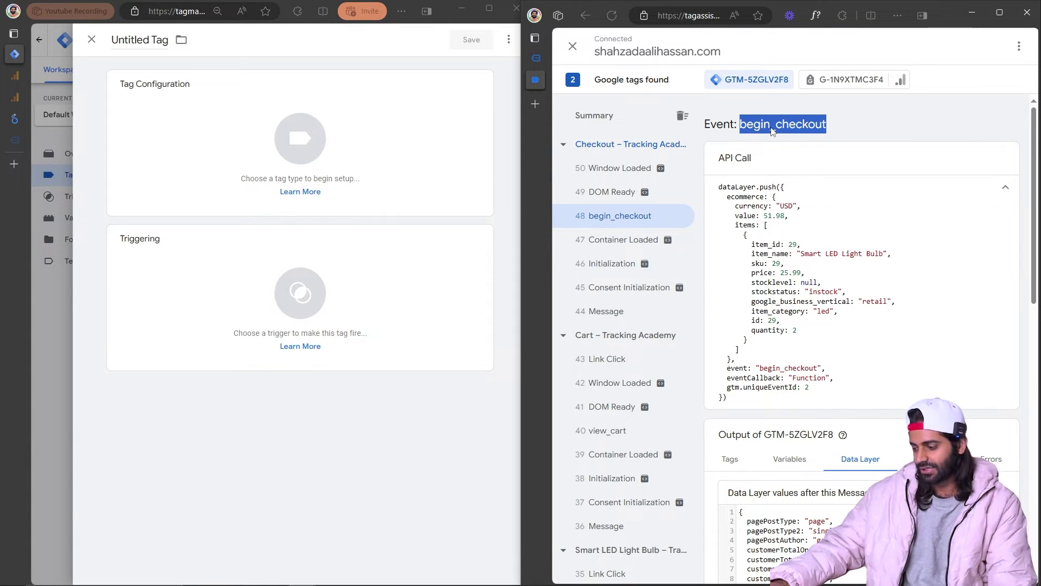
left_click(390, 288)
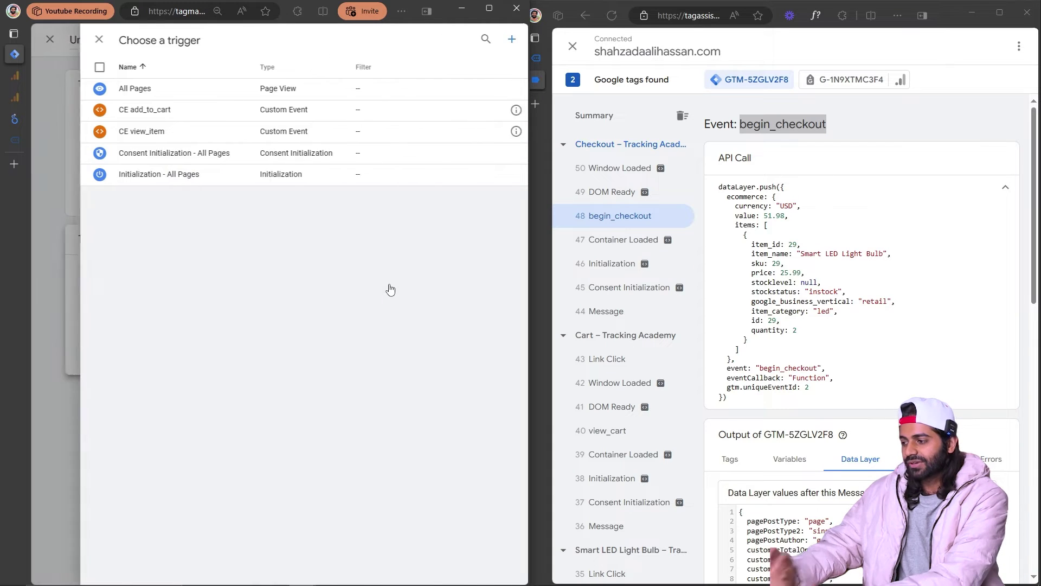
left_click(505, 41)
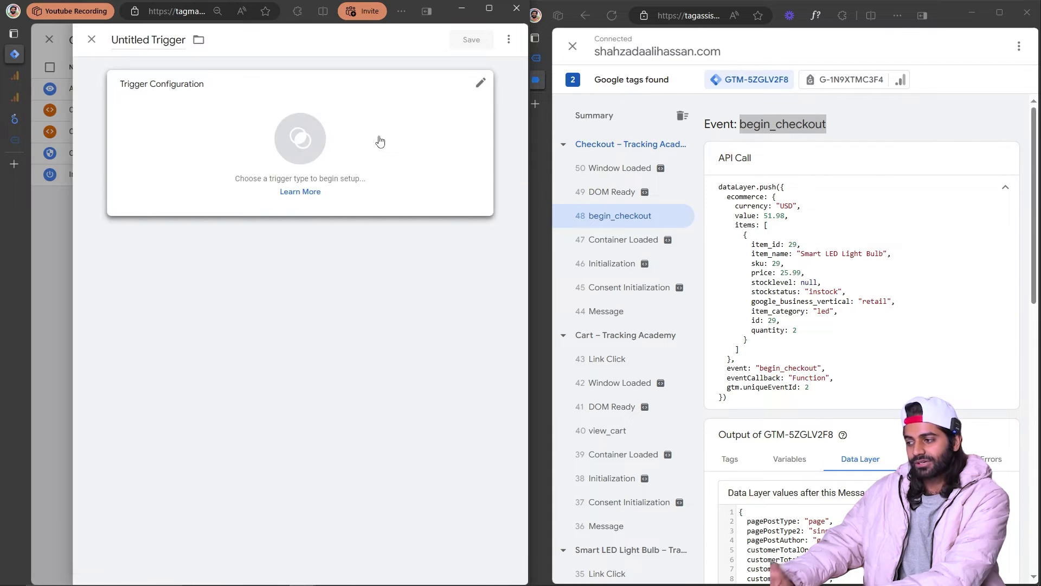
left_click(380, 140)
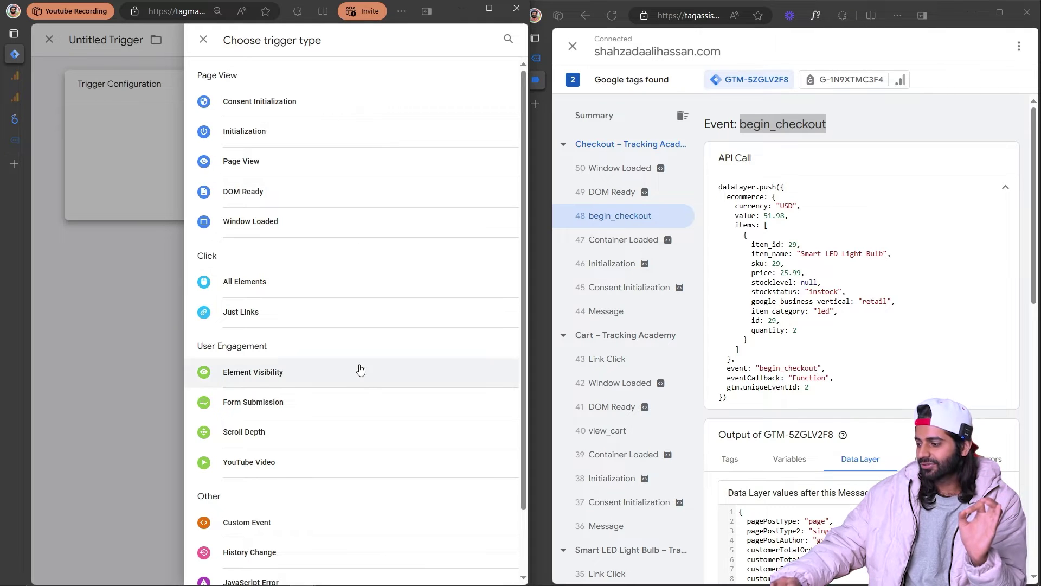
left_click(353, 525)
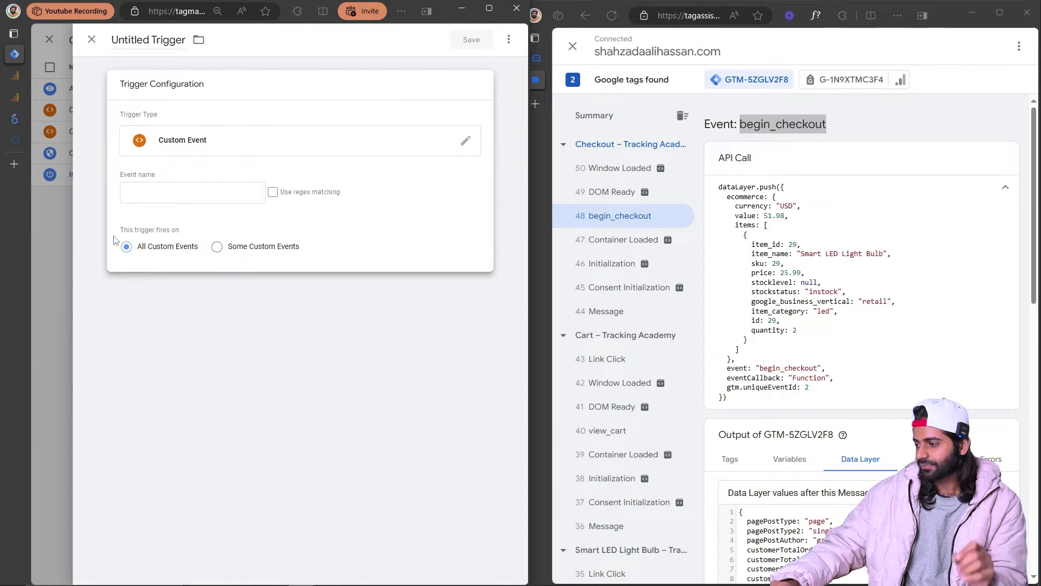
Enter begin_checkout as the trigger's event name and select the trigger's title for renaming.
left_click(165, 195)
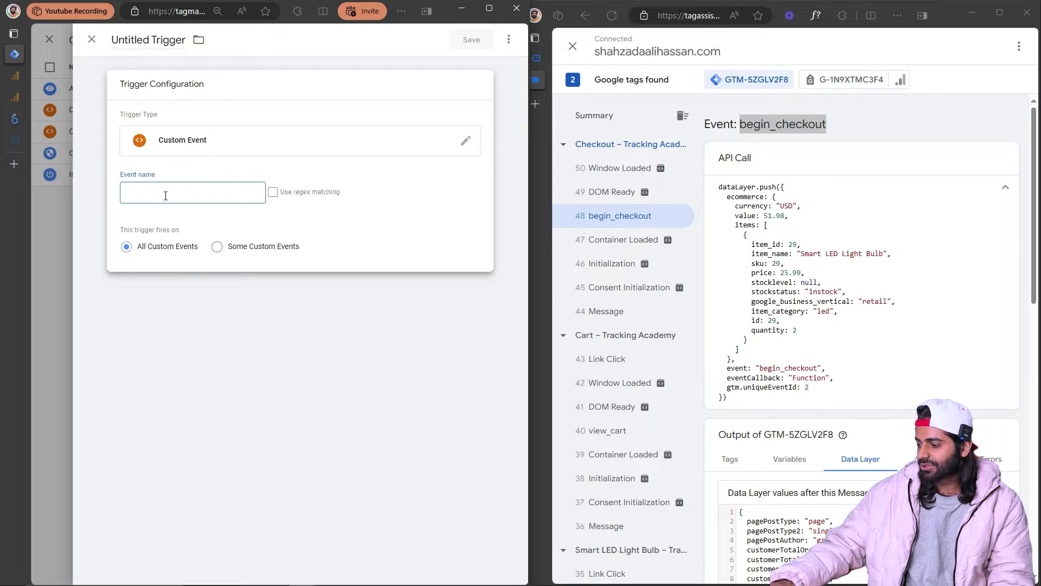
key("ctrl+v")
left_click(136, 46)
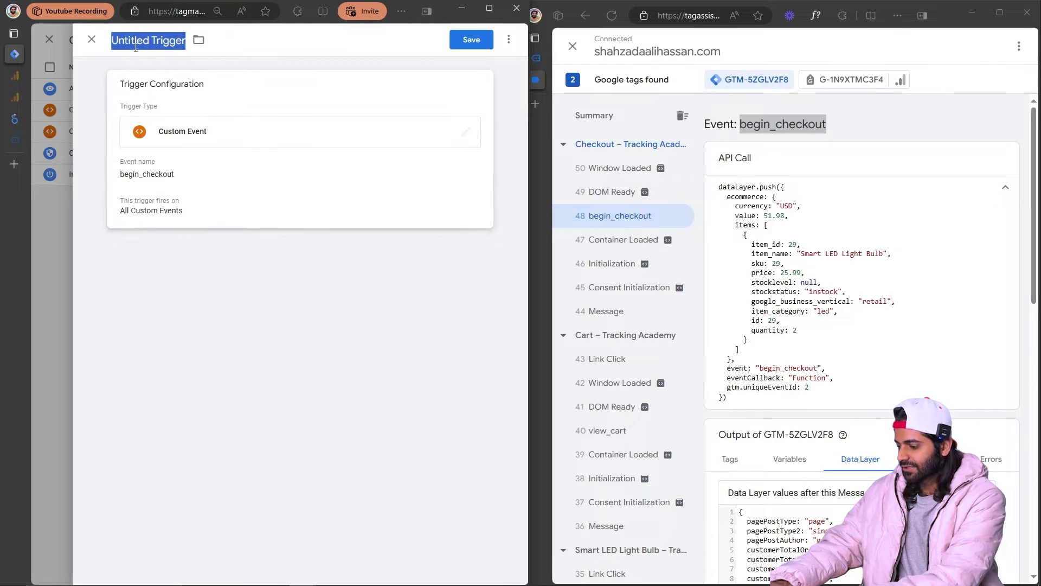
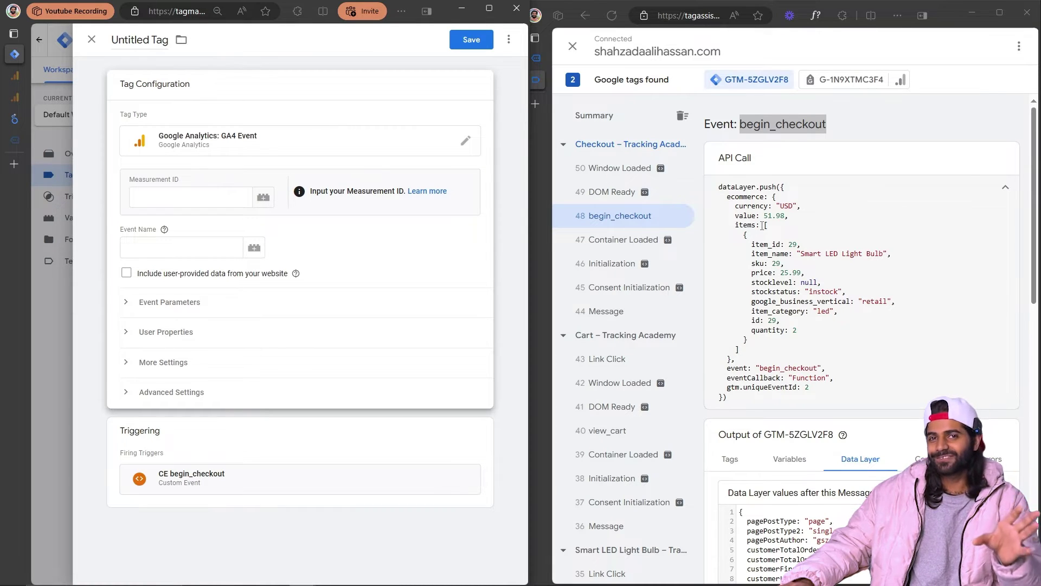
Switch to Google Analytics, search for "measurement id" and copy the demo store's Measurement ID.
left_click(14, 76)
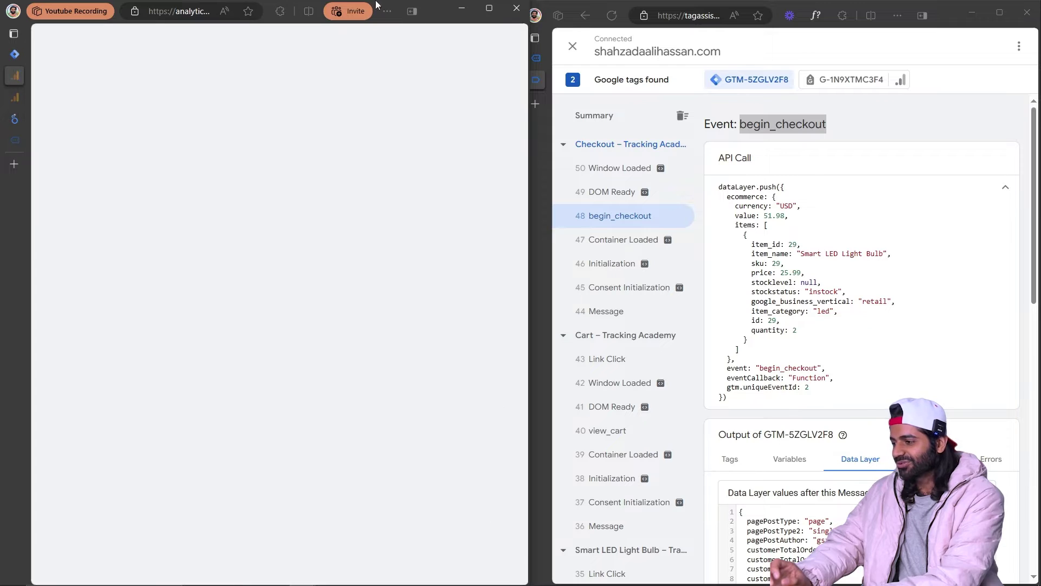
left_click(490, 7)
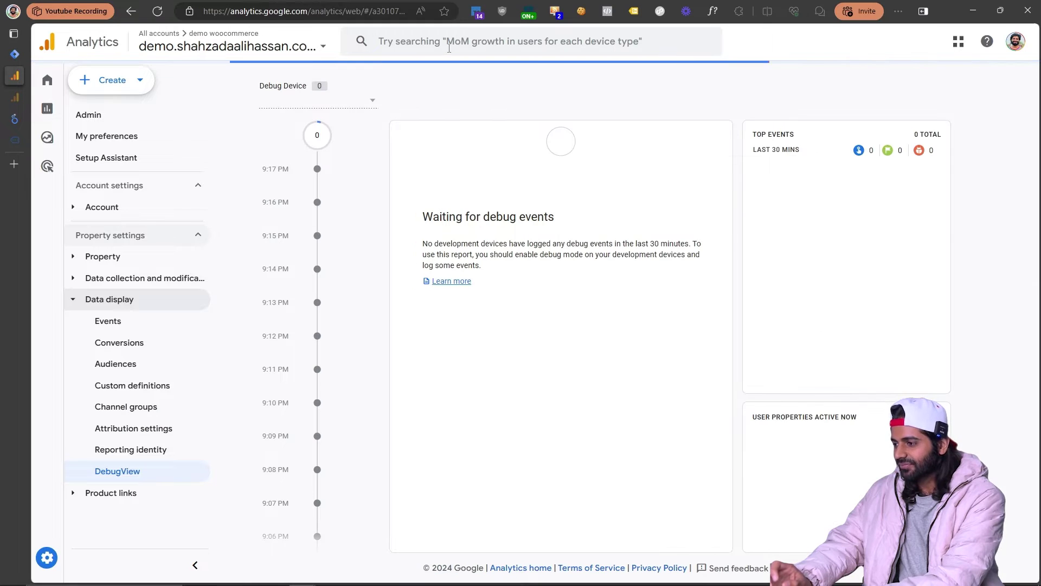
left_click(449, 48)
type("mea")
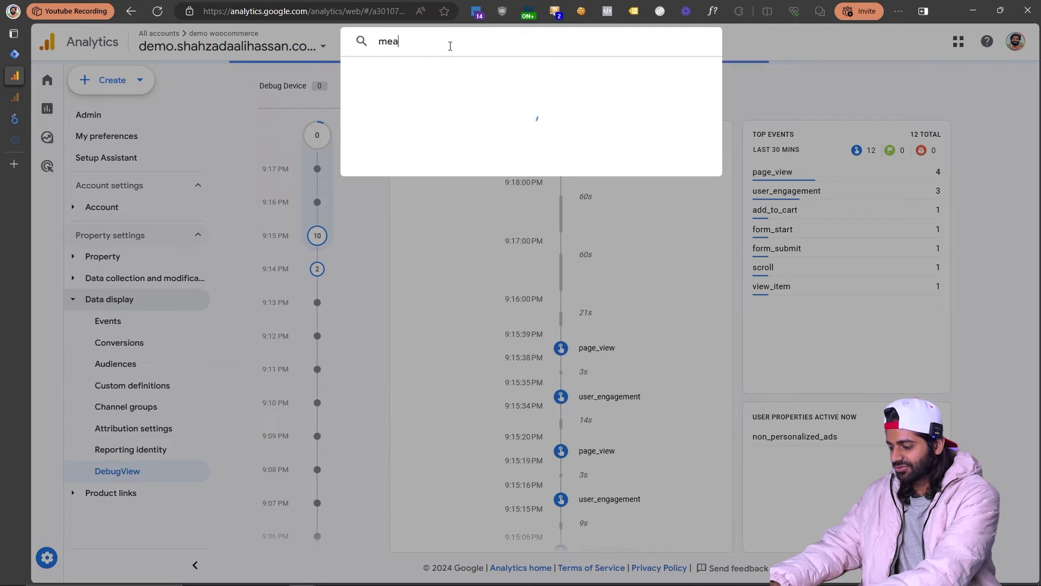
type("surement id")
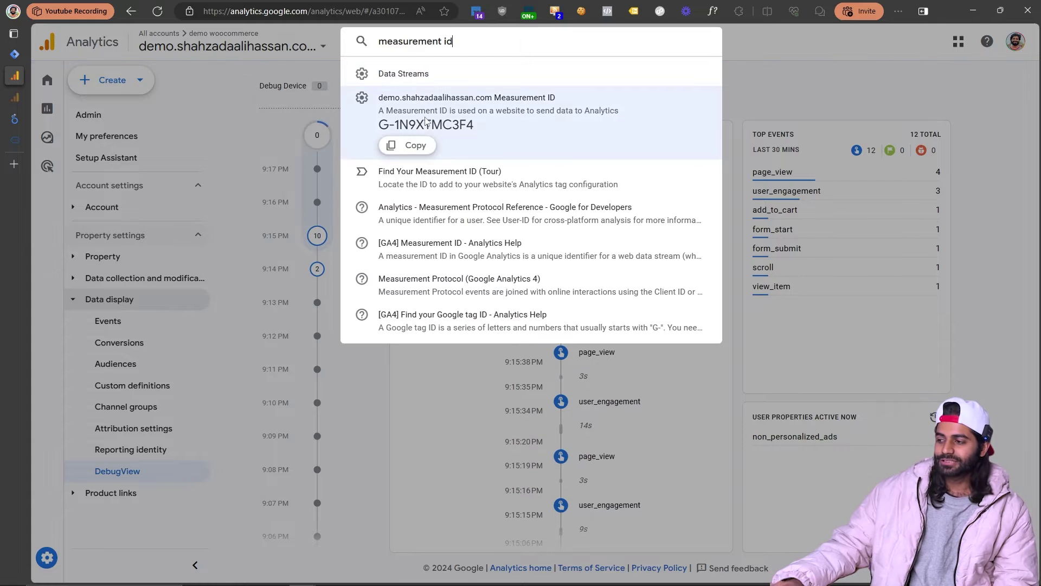
left_click(417, 147)
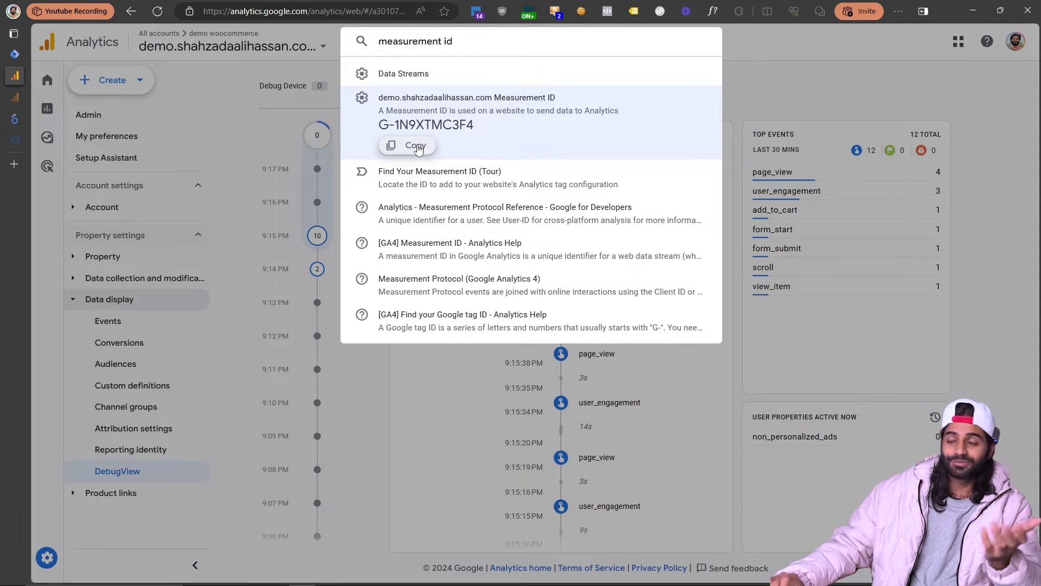
Try entering the copied Measurement ID directly in the Tag Manager GA4 Event tag, and clear the field again.
left_click(16, 57)
left_click(470, 197)
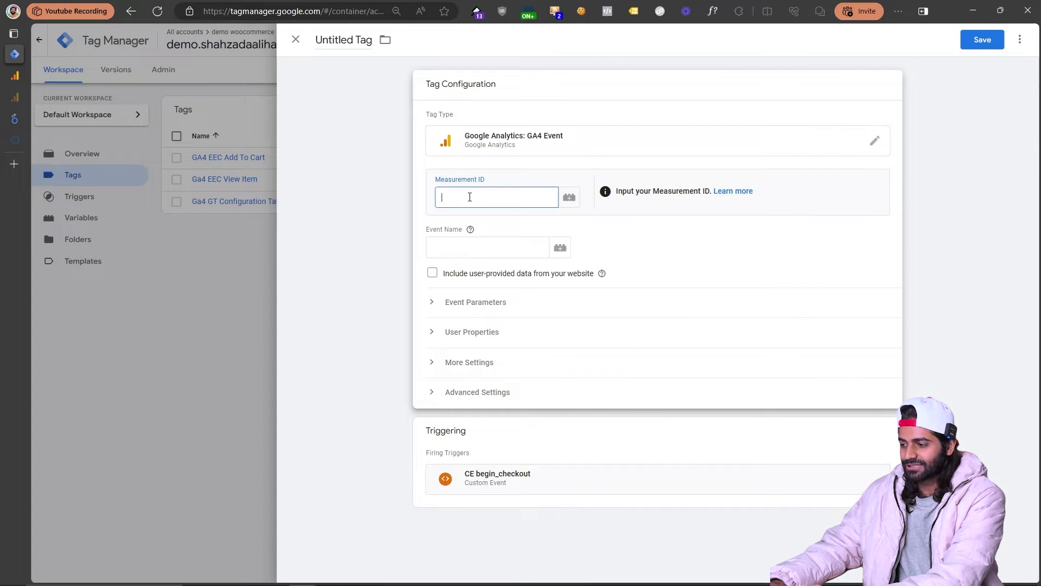
key("ctrl+v")
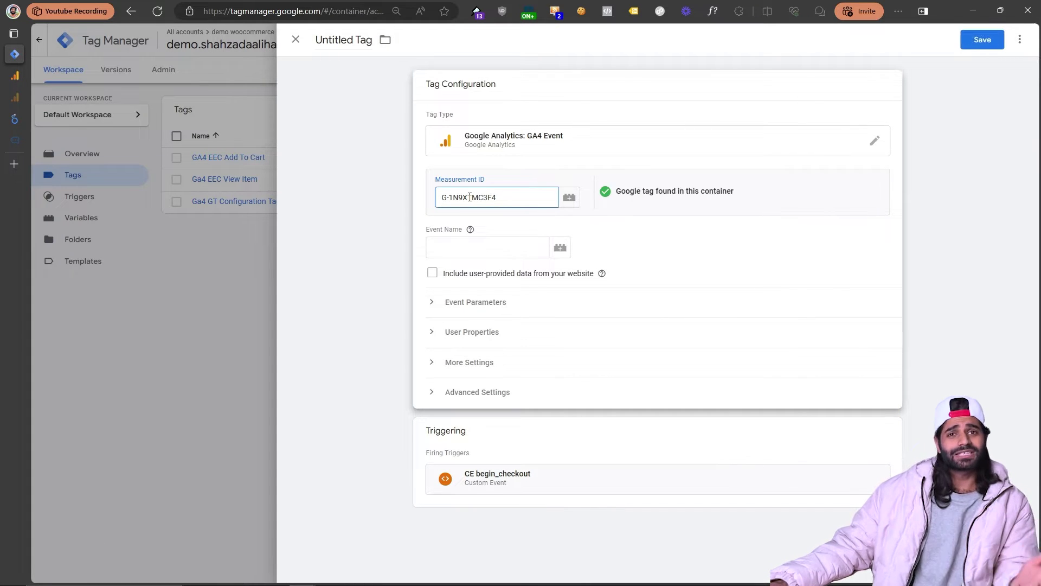
triple_click(470, 198)
key("BackSpace")
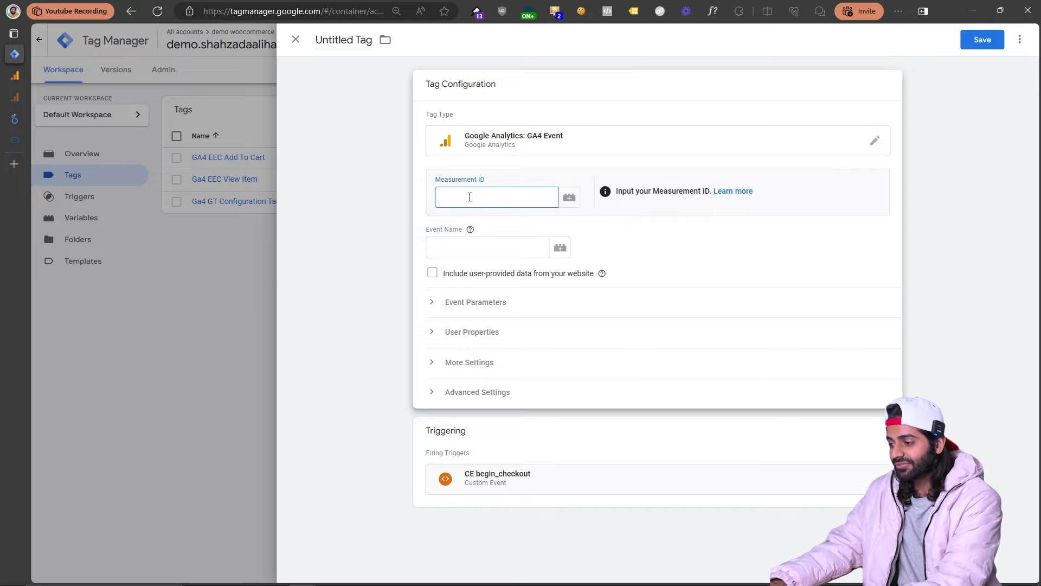
Use the Ga4 Measurment ID variable as the tag's Measurement ID and set its event name to begin_checkout.
left_click(569, 198)
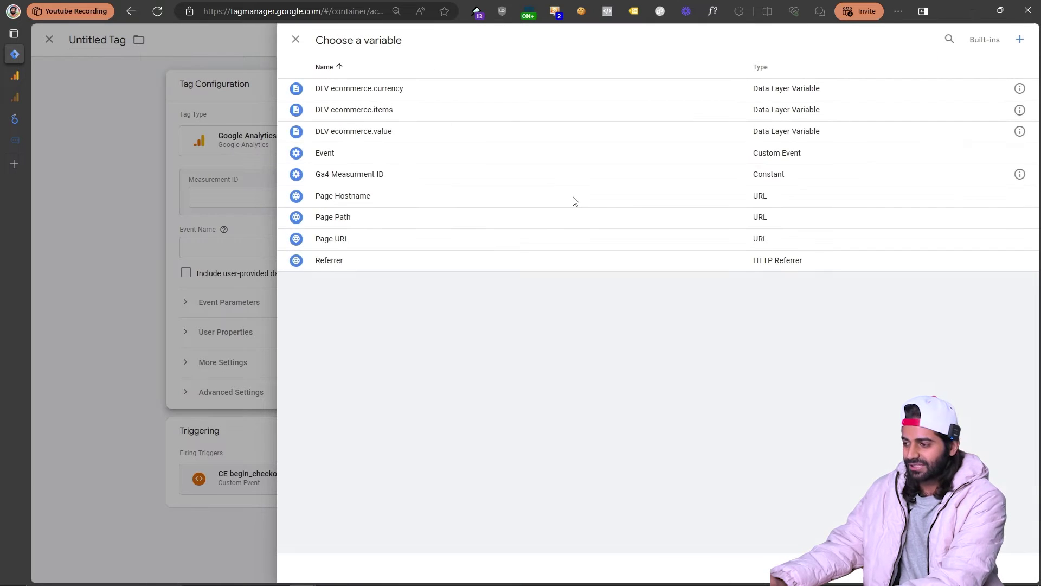
left_click(401, 174)
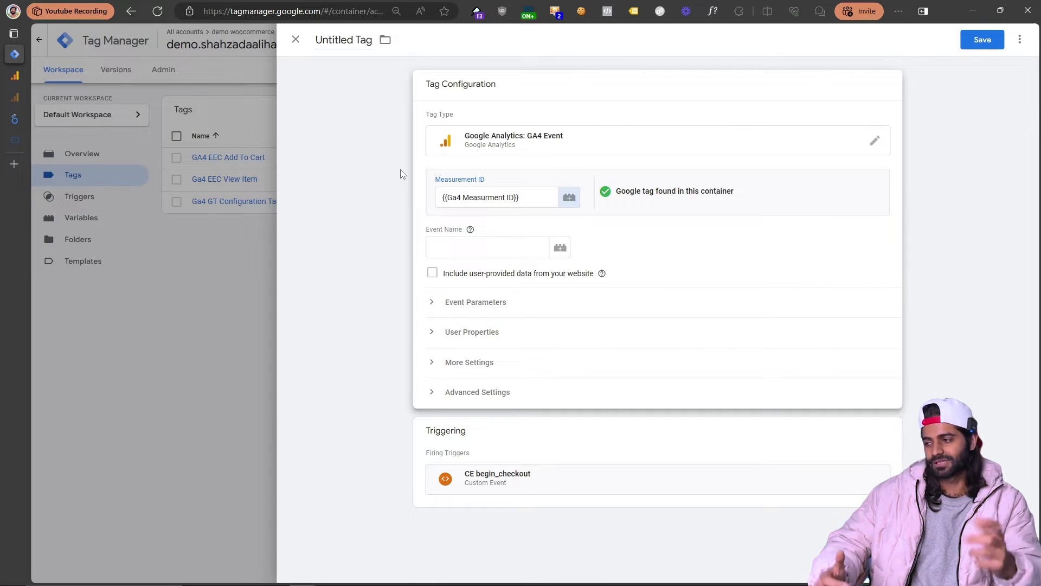
left_click(468, 249)
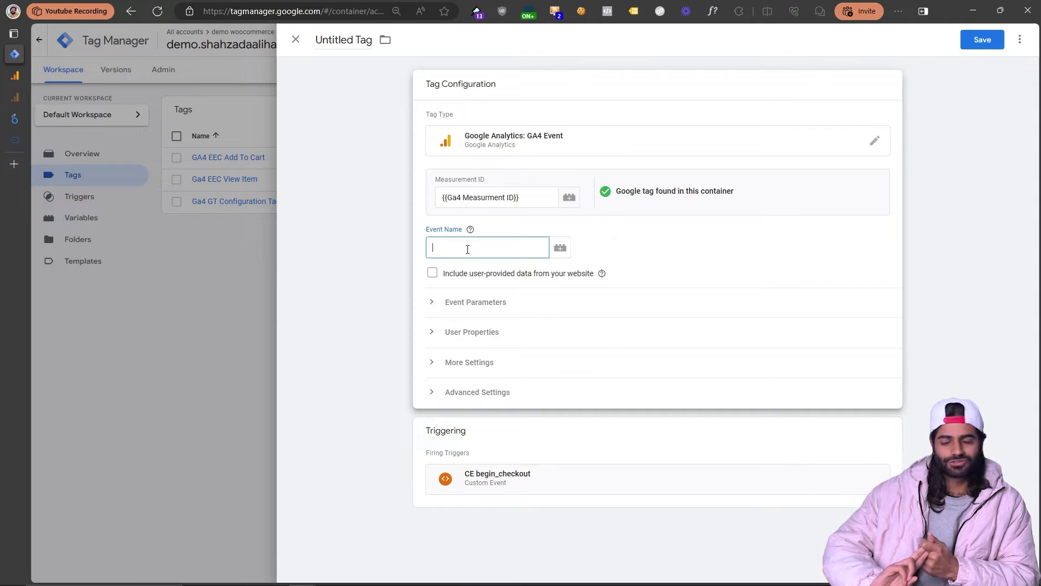
type("begin")
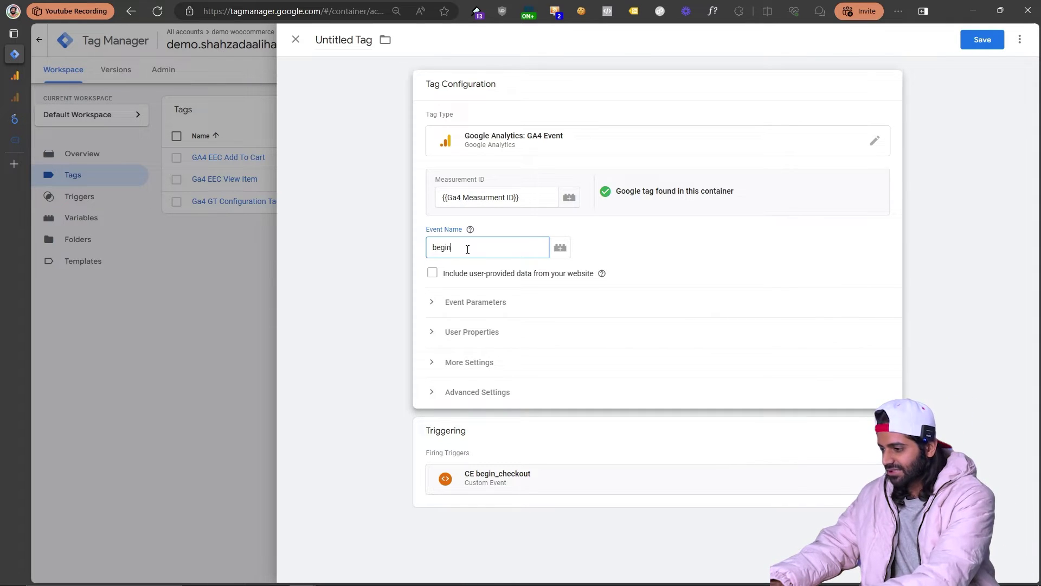
type("_checkout")
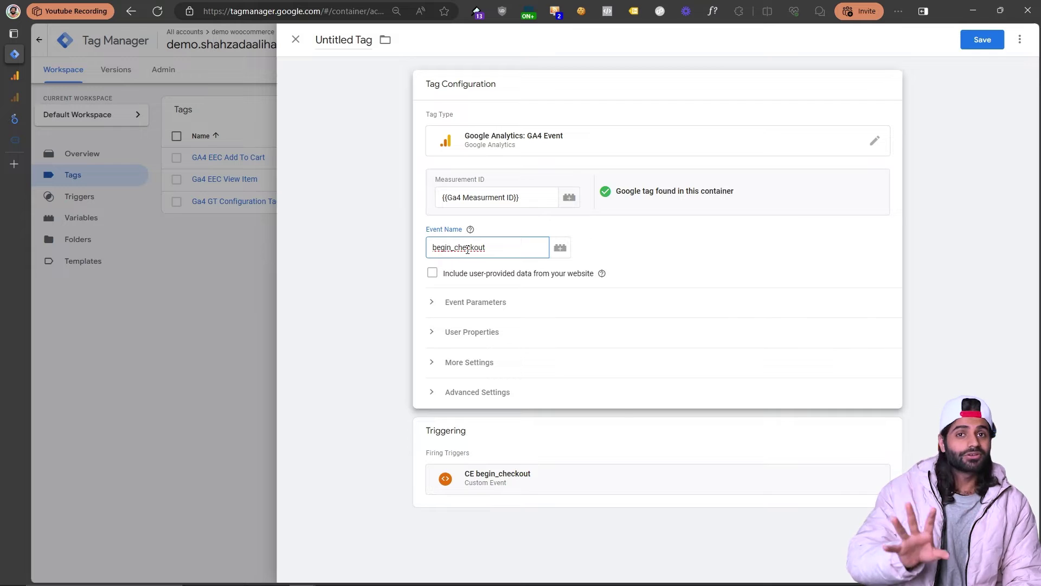
Add three event parameters named value, currency and item to the GA4 Event tag.
left_click(472, 302)
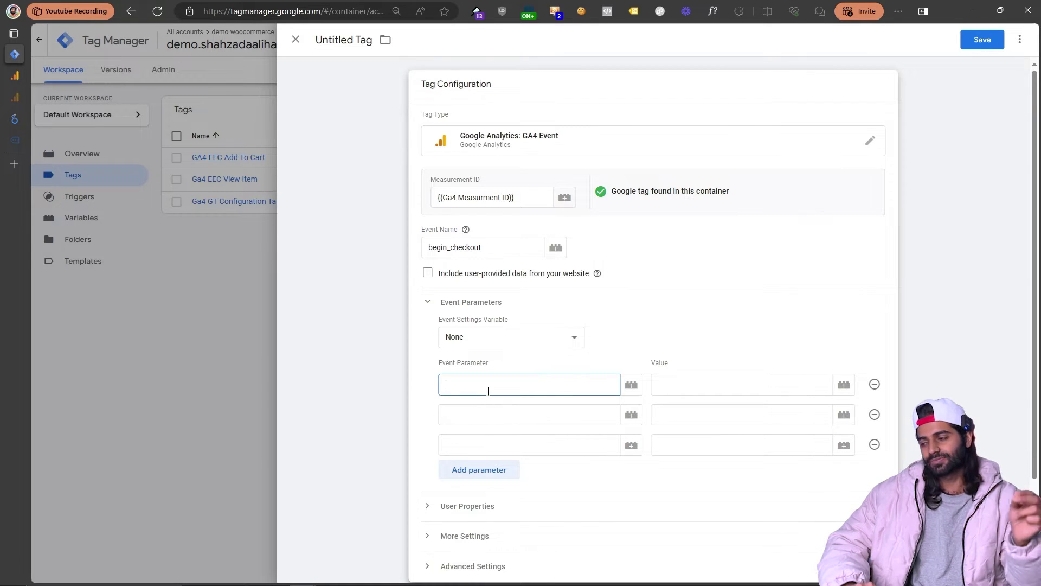
type("value")
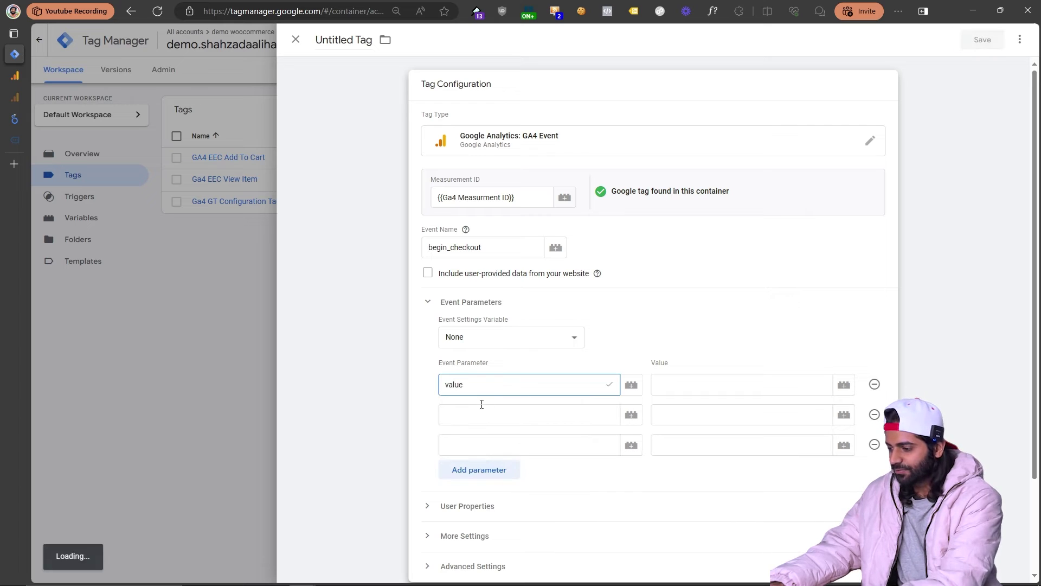
left_click(481, 405)
type("curr")
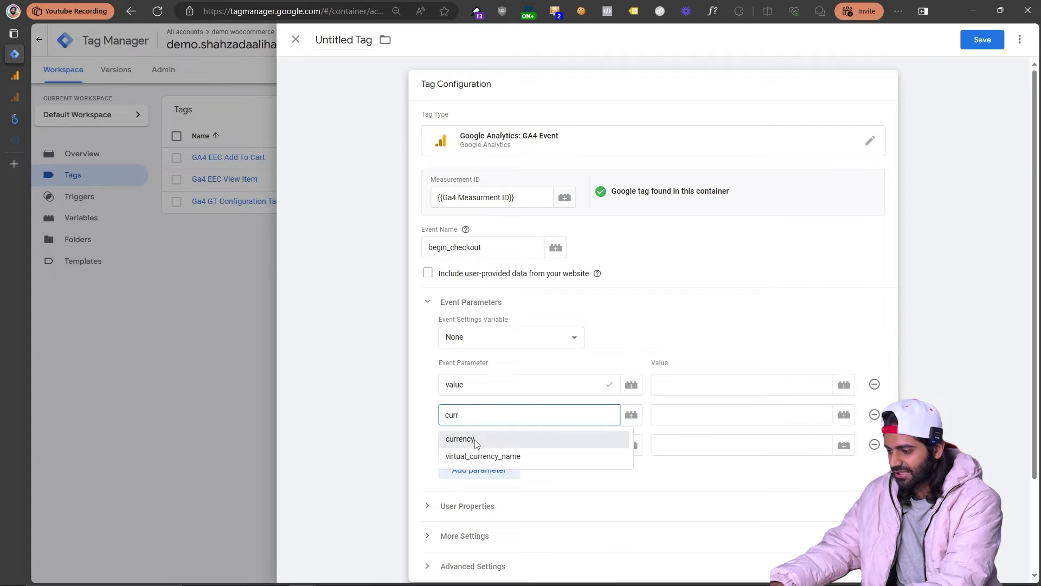
left_click(477, 443)
left_click(472, 445)
type("item")
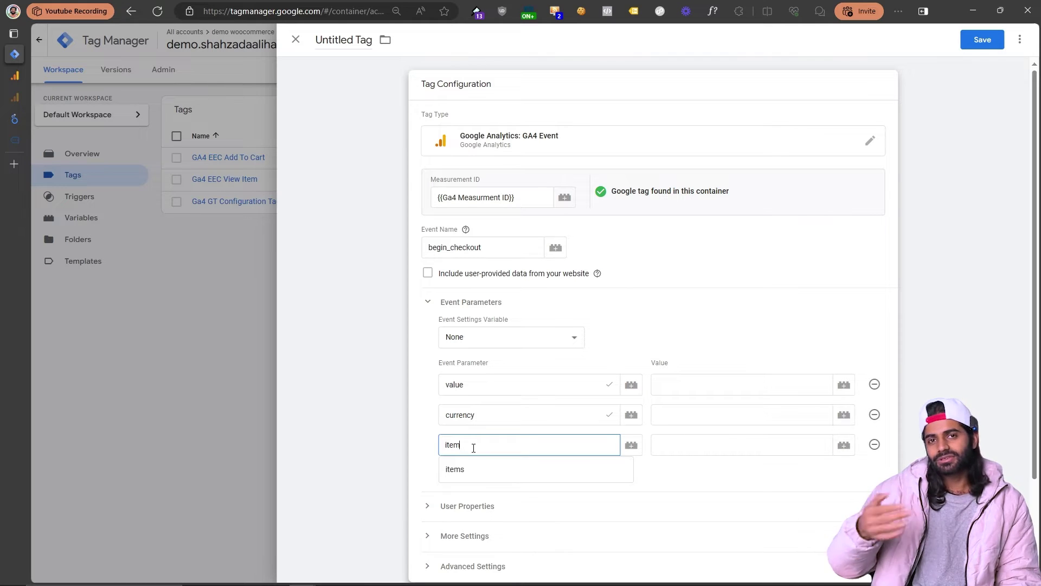
left_click(610, 386)
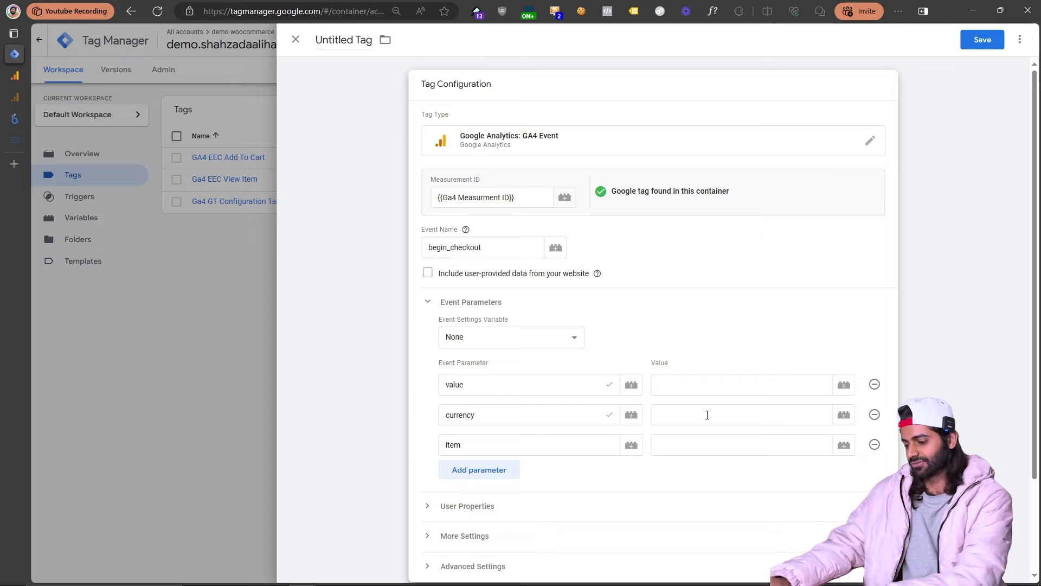
Place Tag Manager beside Tag Assistant and highlight the value line and ecommerce object in the begin_checkout API call.
key("super+Left")
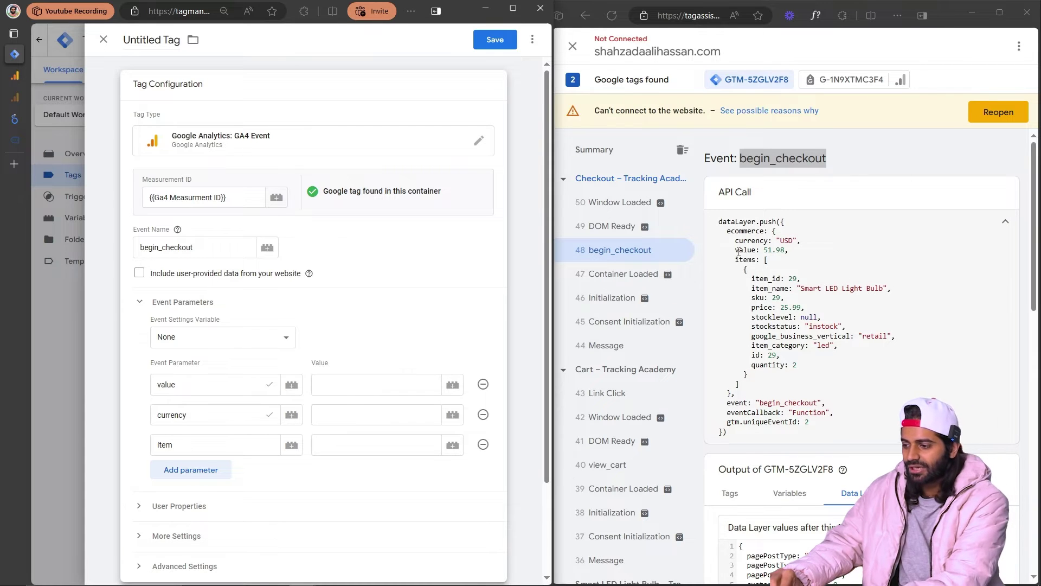
left_click_drag(735, 250, 795, 251)
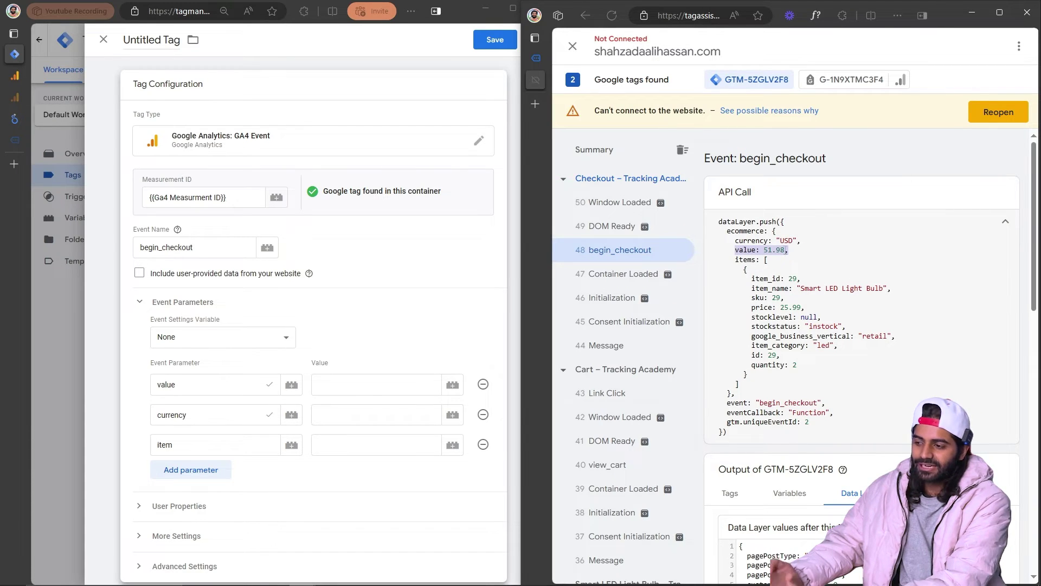
left_click_drag(728, 231, 787, 234)
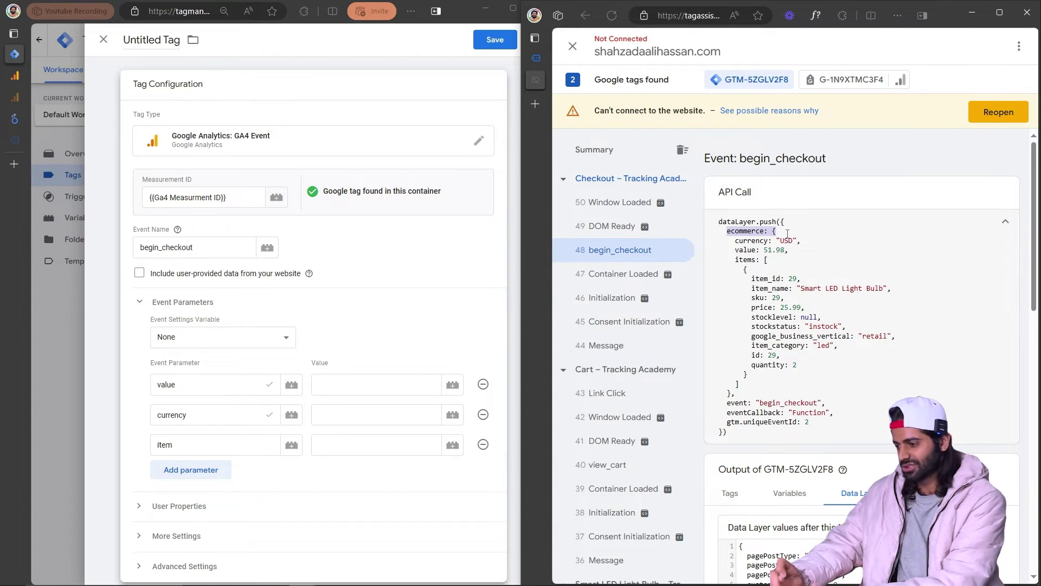
Examine the DLV ecommerce.value variable's configuration and match its name against the ecommerce keys in the begin_checkout API call.
left_click(453, 386)
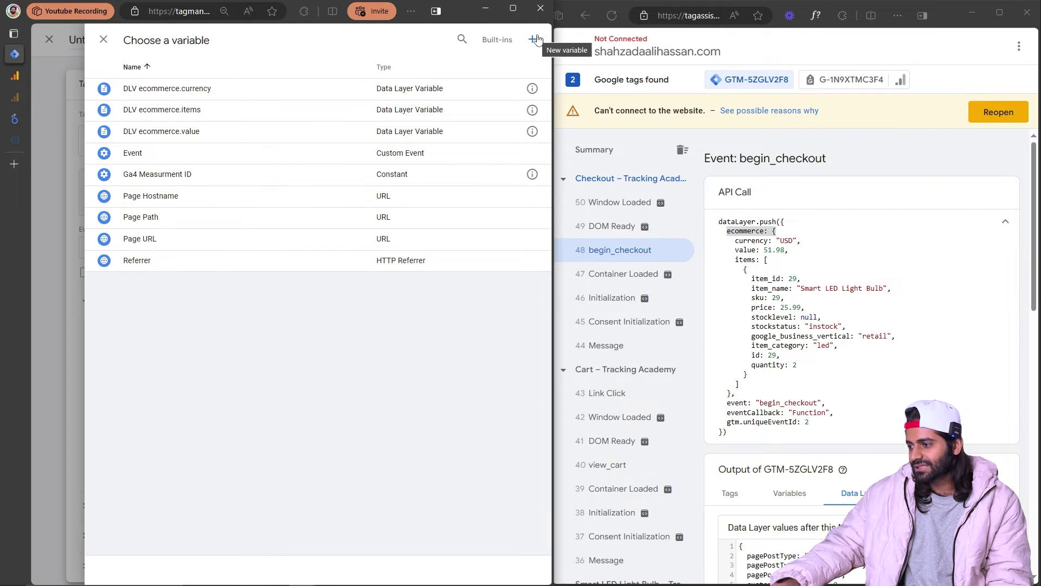
left_click(532, 132)
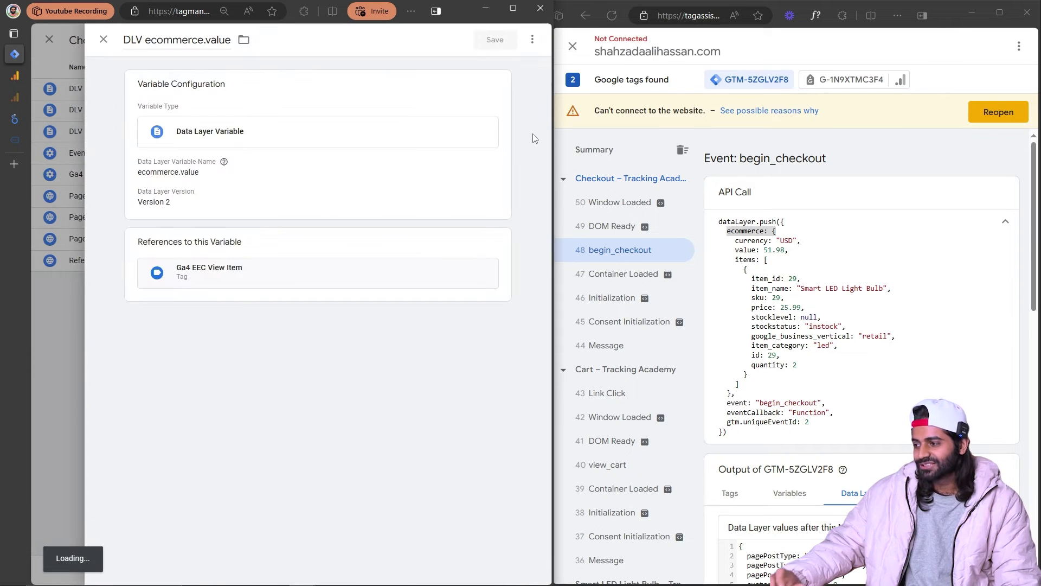
left_click(396, 170)
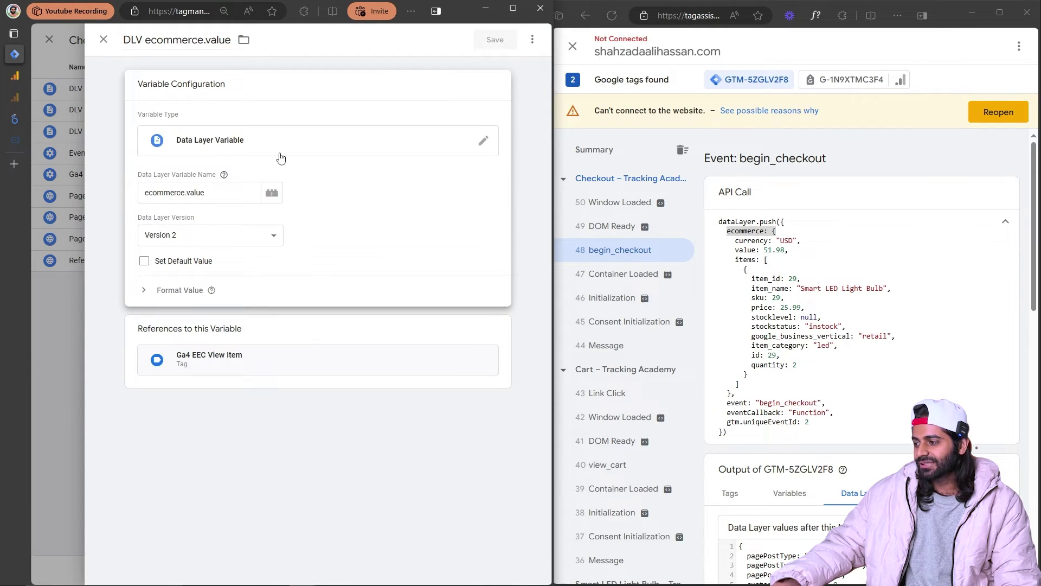
double_click(170, 192)
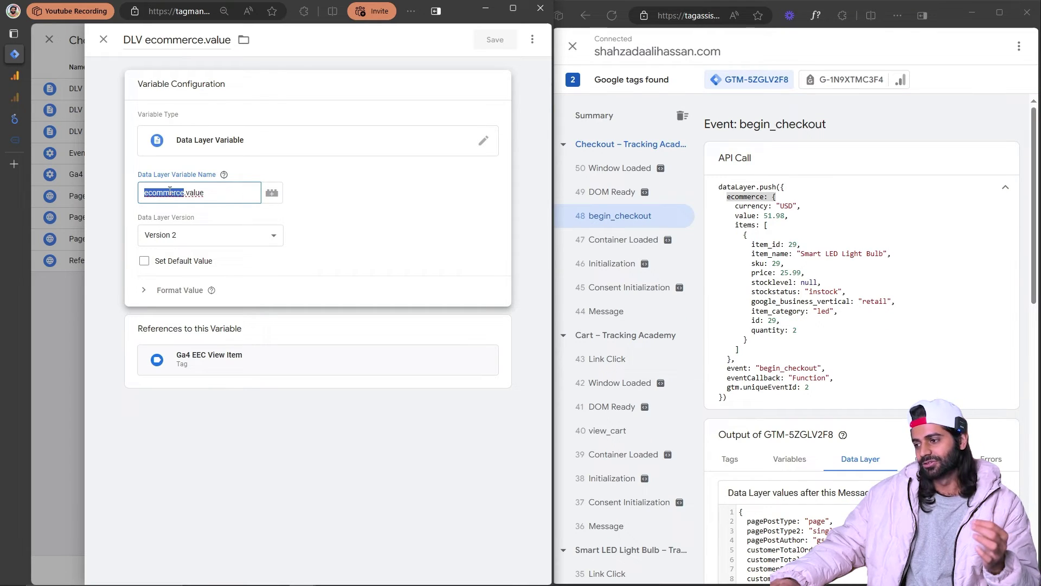
double_click(738, 204)
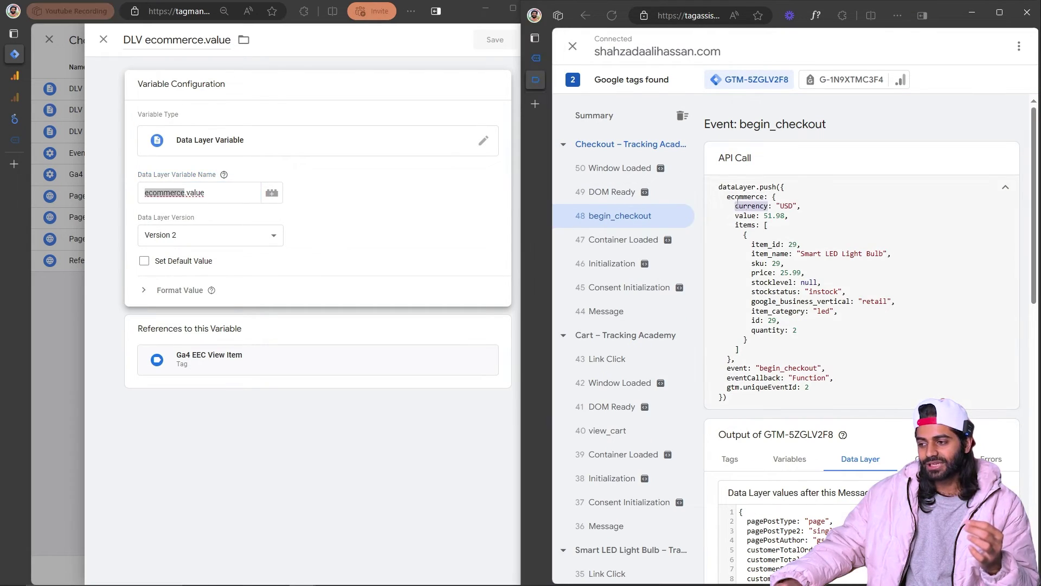
left_click_drag(737, 202, 754, 216)
double_click(745, 216)
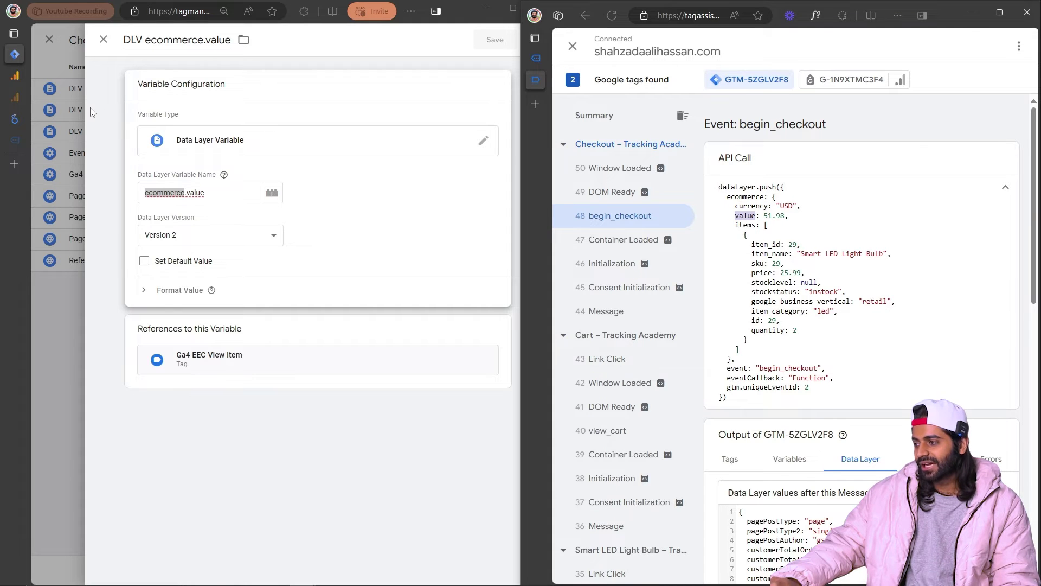
left_click(70, 112)
left_click(70, 113)
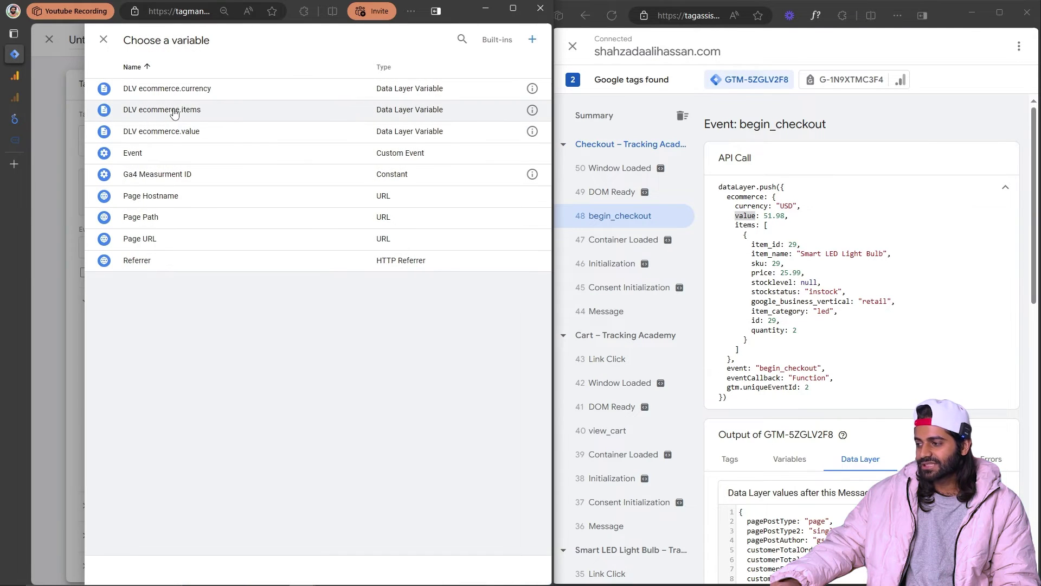
Assign the variables DLV ecommerce.value, DLV ecommerce.currency and DLV ecommerce.items to the value, currency and item parameters.
left_click(207, 132)
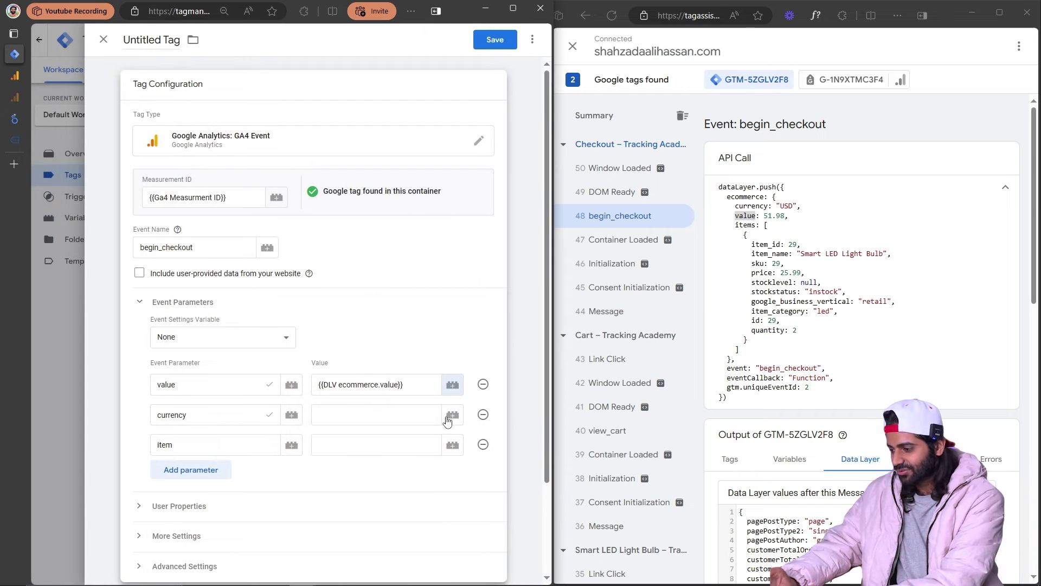
left_click(452, 414)
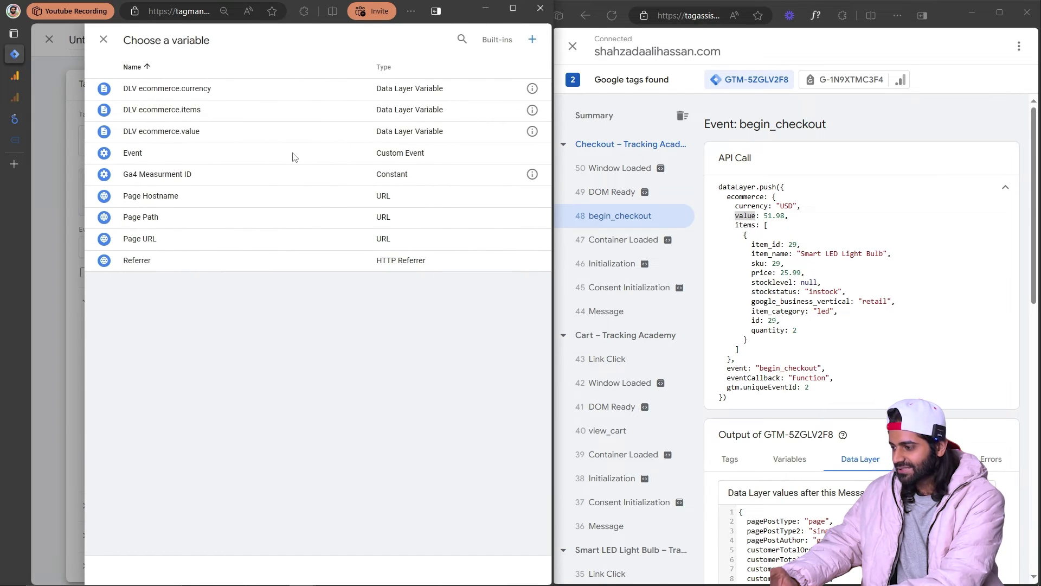
left_click(204, 94)
left_click(447, 445)
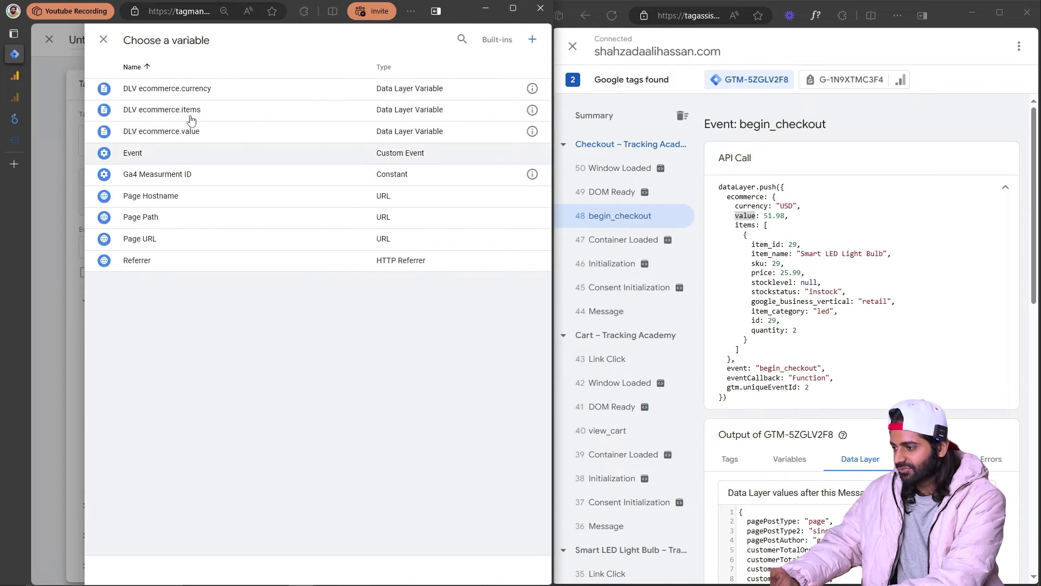
left_click(160, 111)
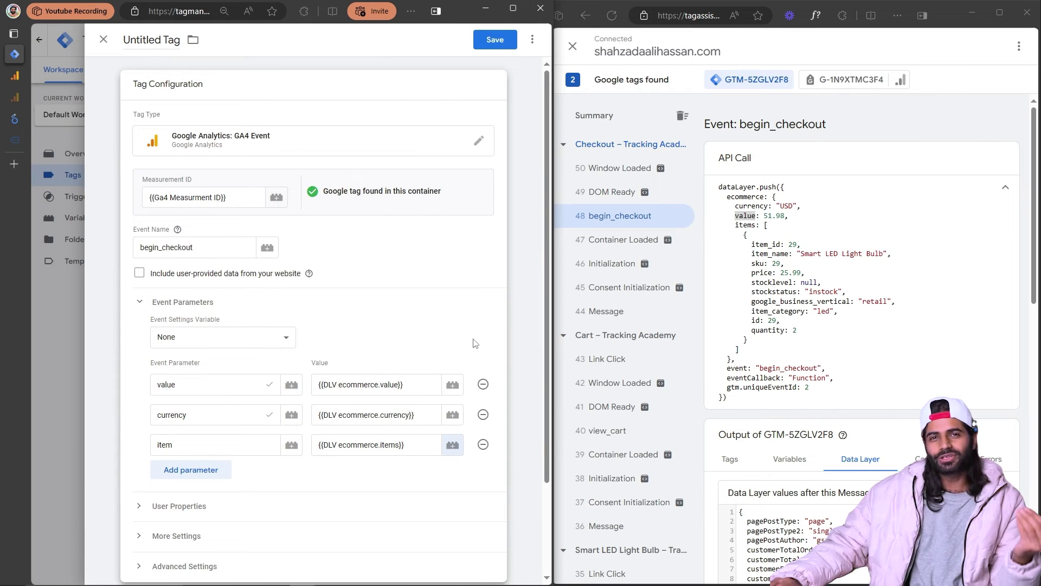
Try setting up a new Data Layer Variable with the variable name ecommerce.value, and discard it unsaved.
left_click(453, 384)
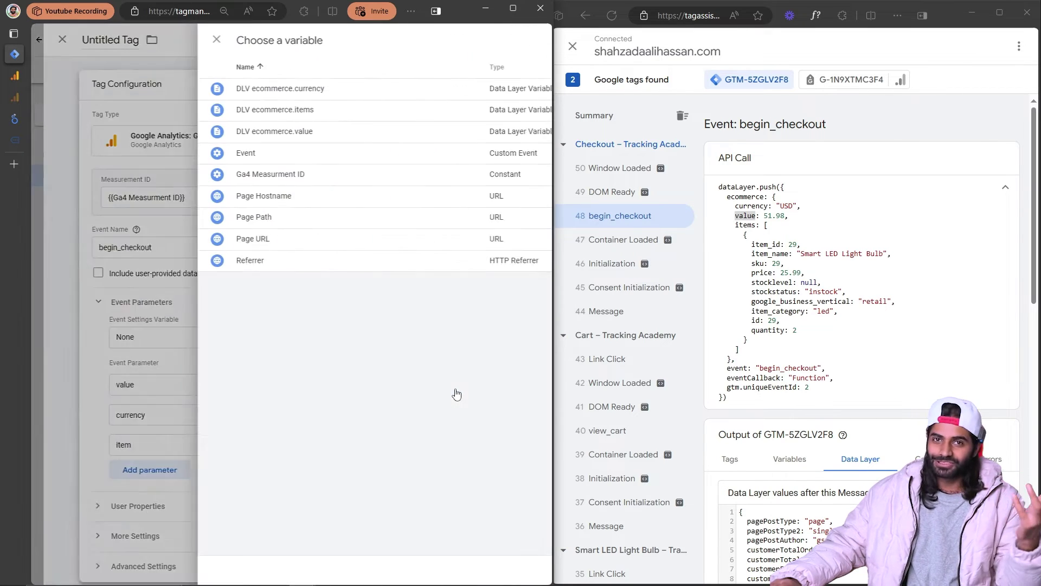
left_click(532, 39)
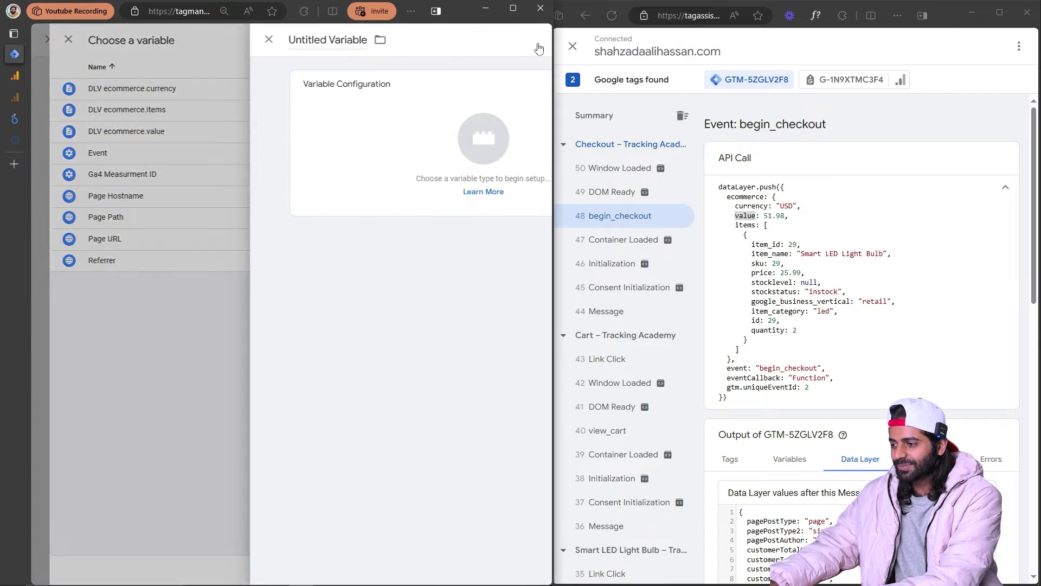
left_click(433, 127)
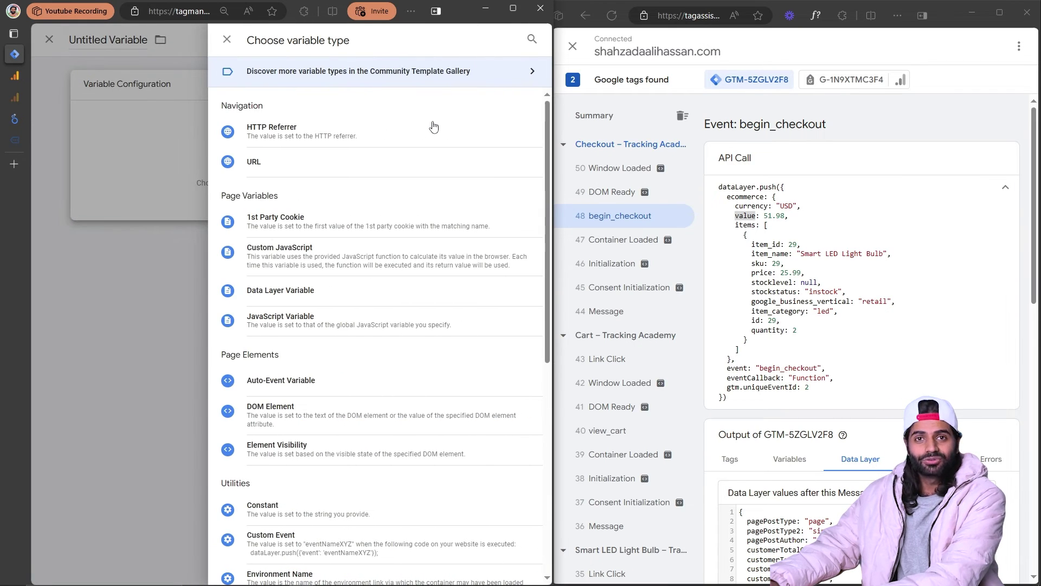
left_click(340, 291)
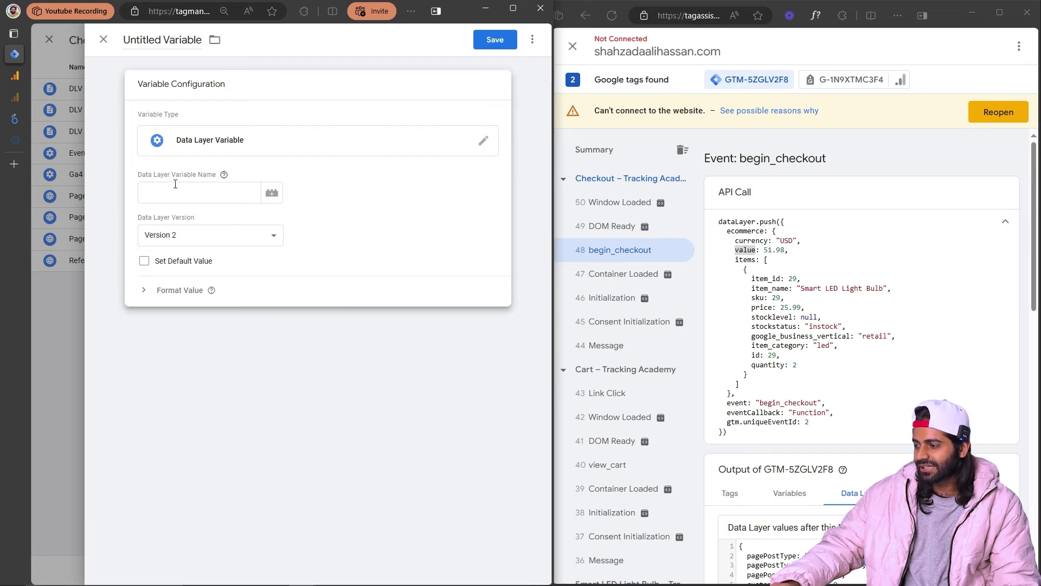
left_click(175, 185)
type("ecomme")
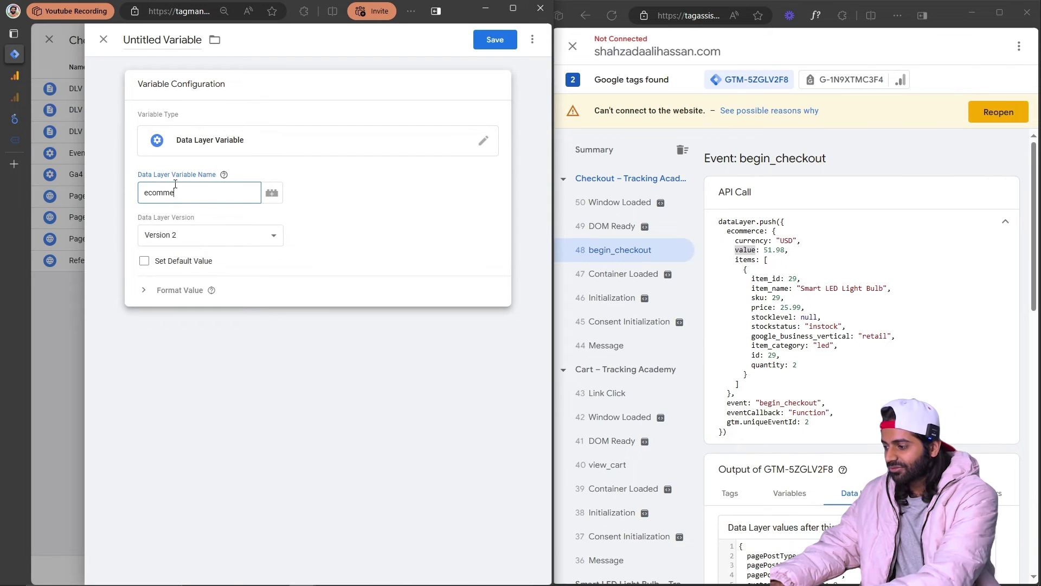
type("rce")
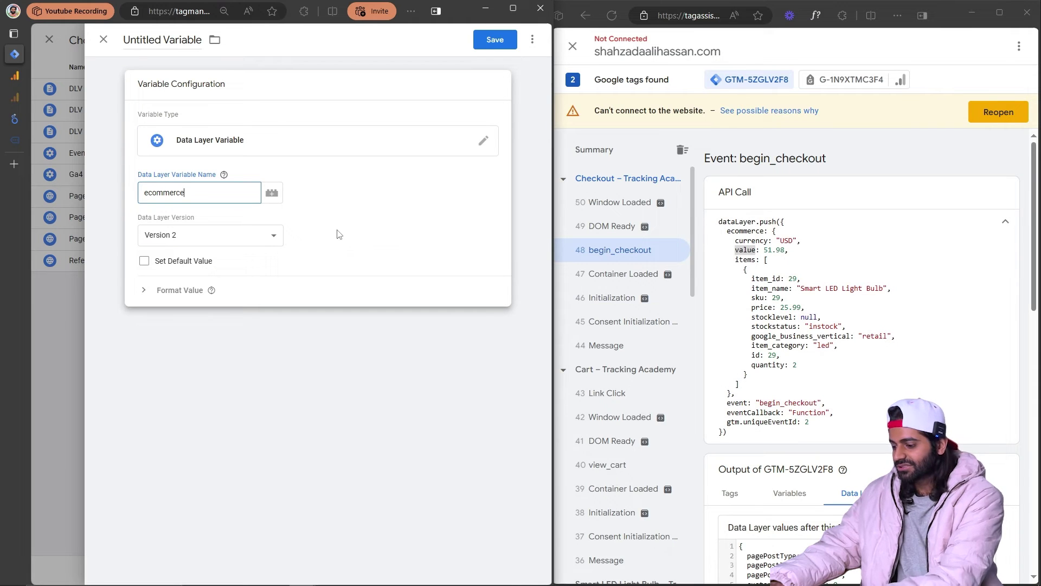
type(".value")
key("ctrl+a")
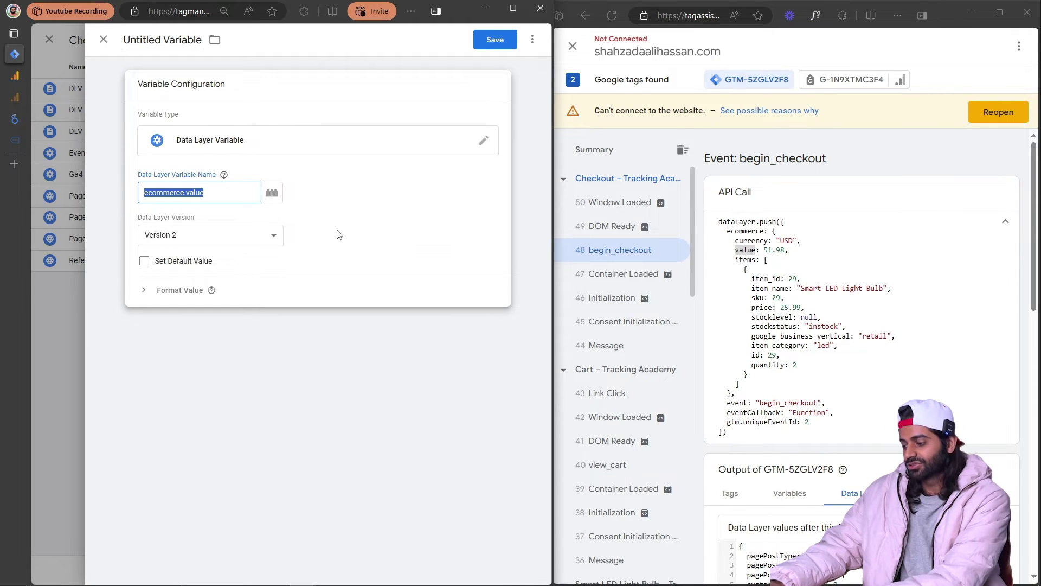
left_click(75, 224)
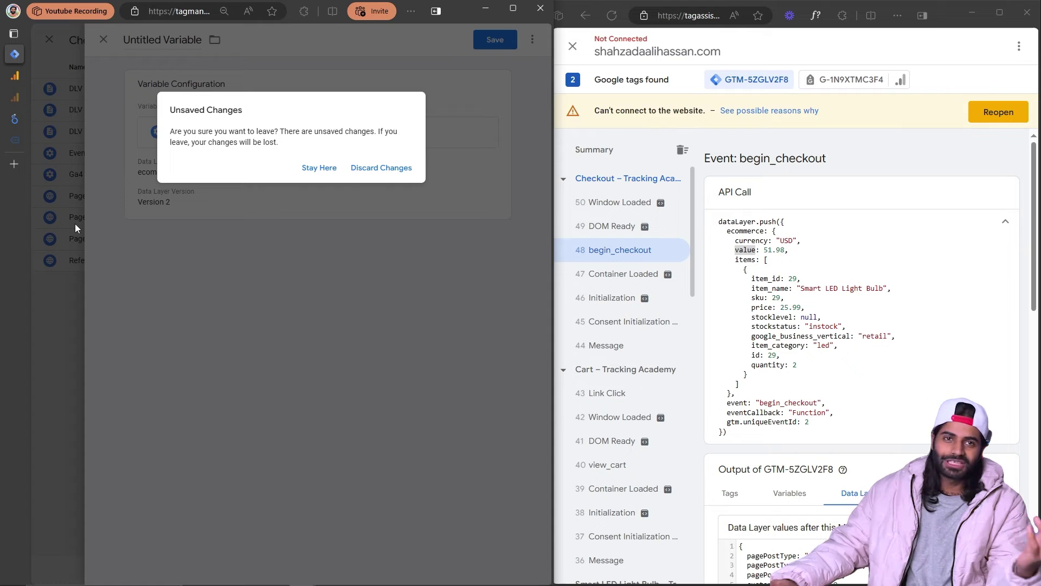
left_click(377, 167)
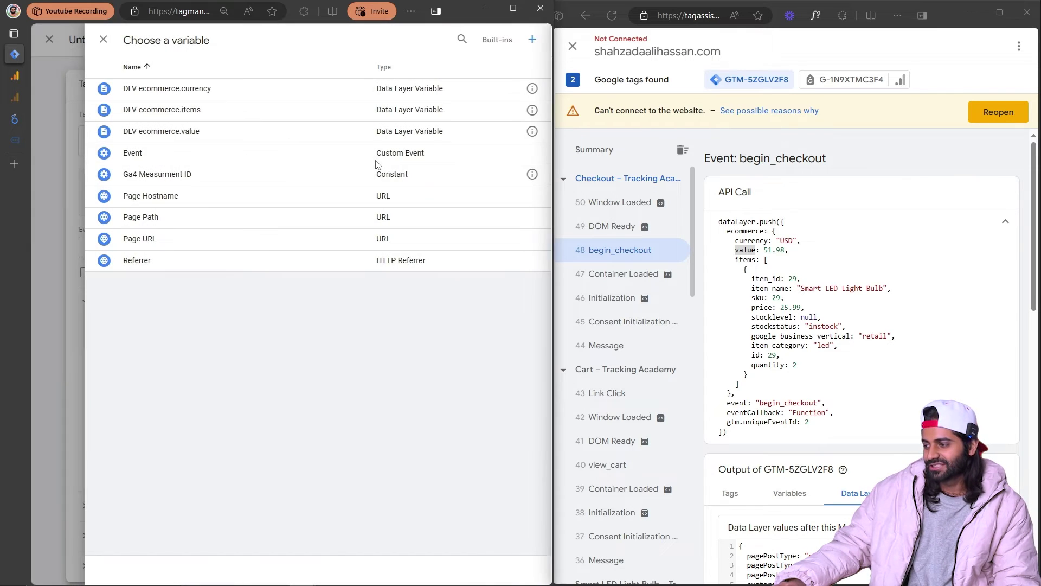
left_click(76, 210)
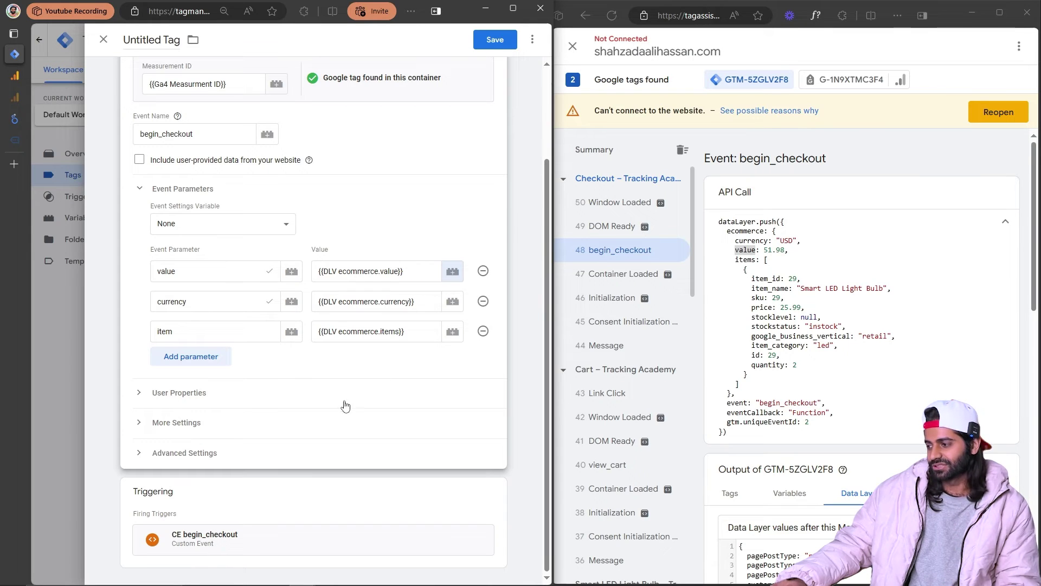
Enable Send Ecommerce data with Data Layer as the source, and delete the value, currency and item event parameters.
left_click(314, 423)
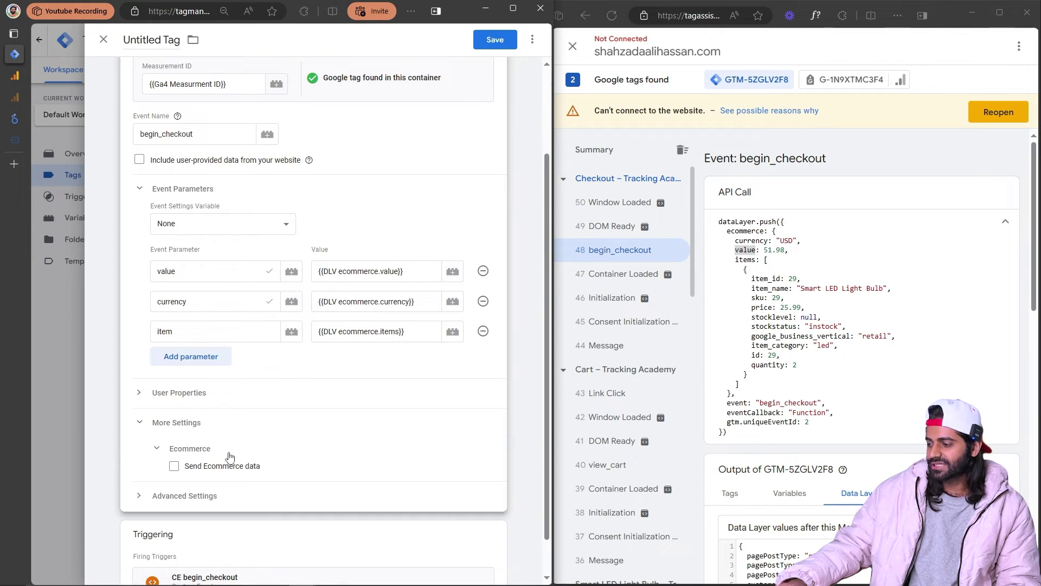
left_click(174, 467)
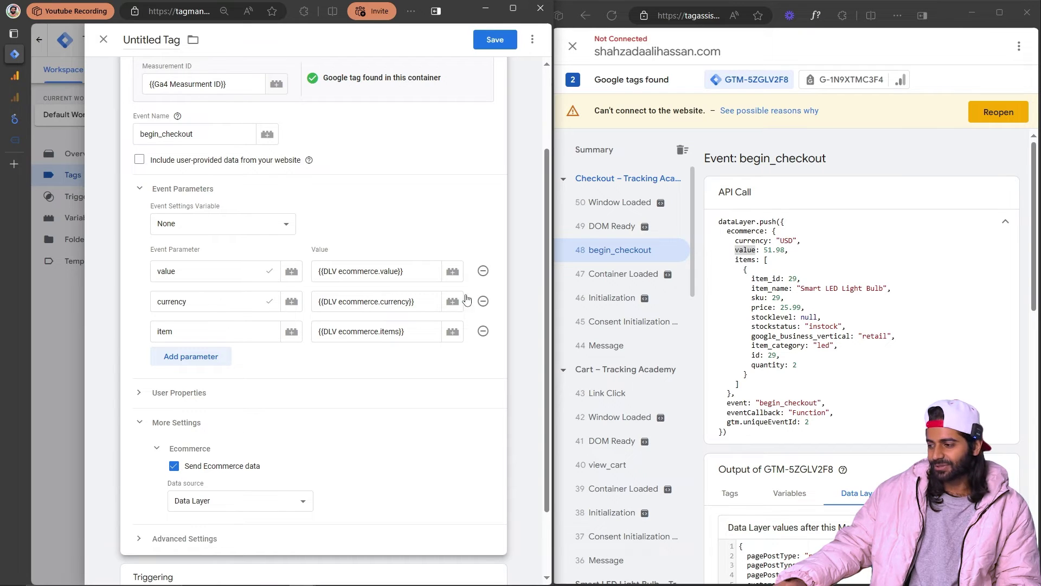
left_click(483, 270)
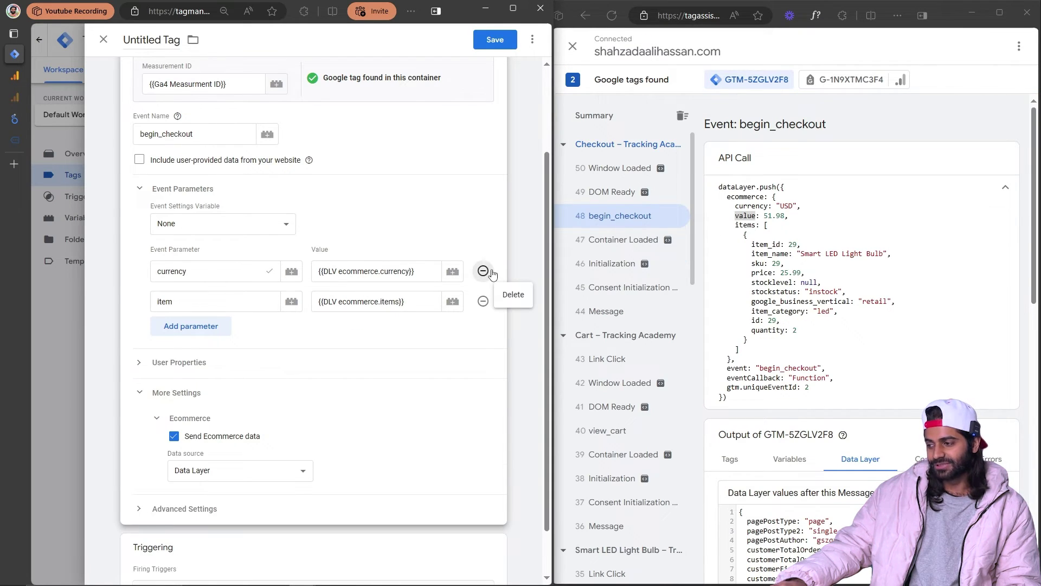
left_click(483, 271)
left_click(483, 270)
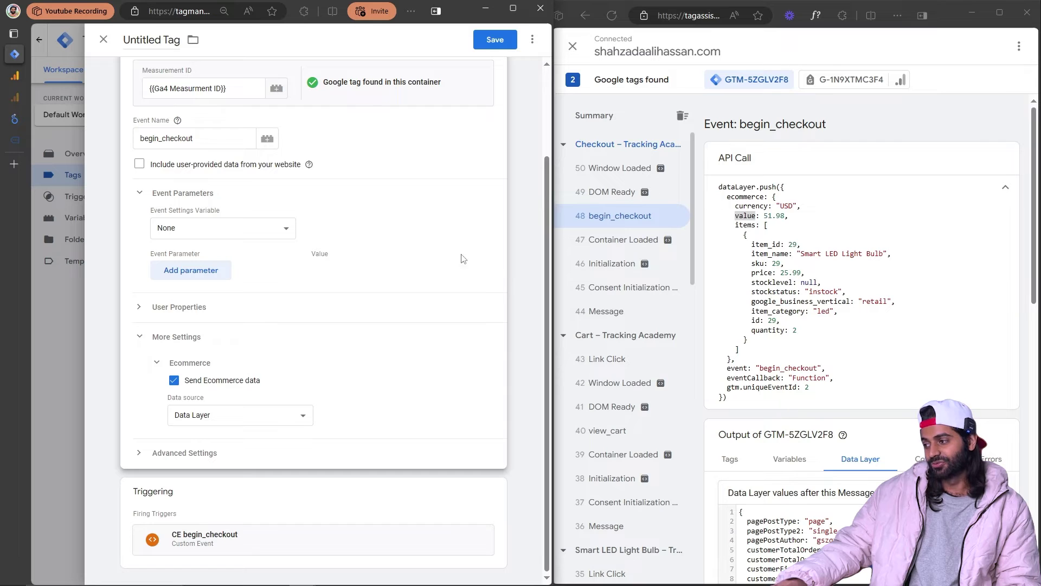
Name the GA4 Event tag Ga4 EEC Begin Checkout and save it.
left_click(142, 40)
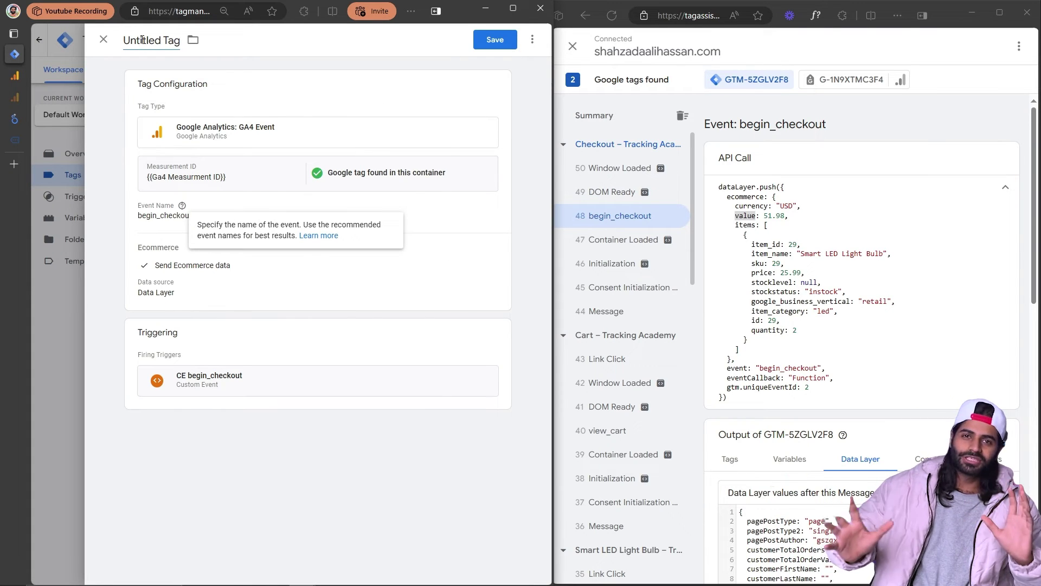
type("a")
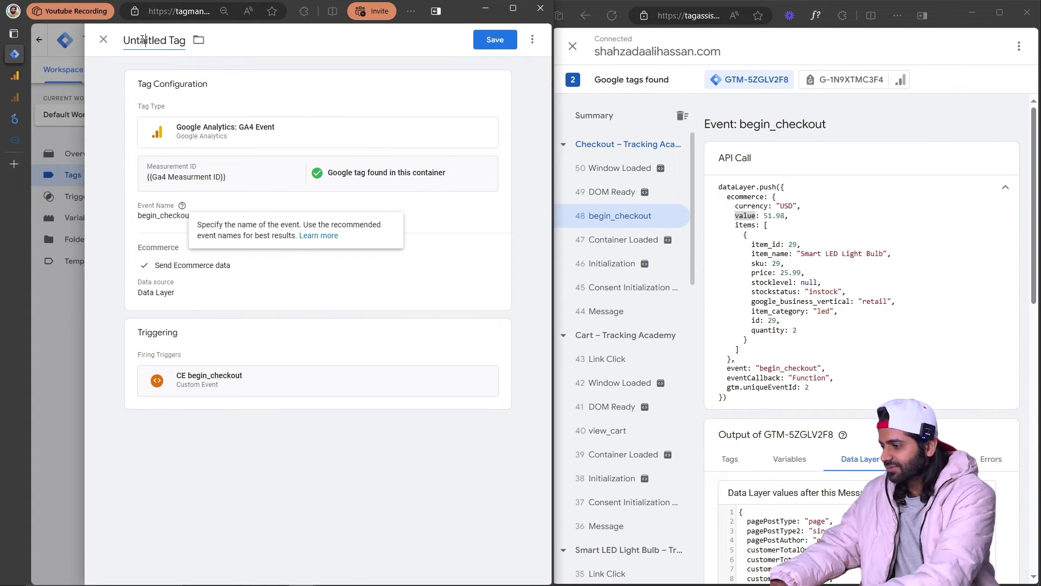
key("ctrl+a")
type("Ga4 ")
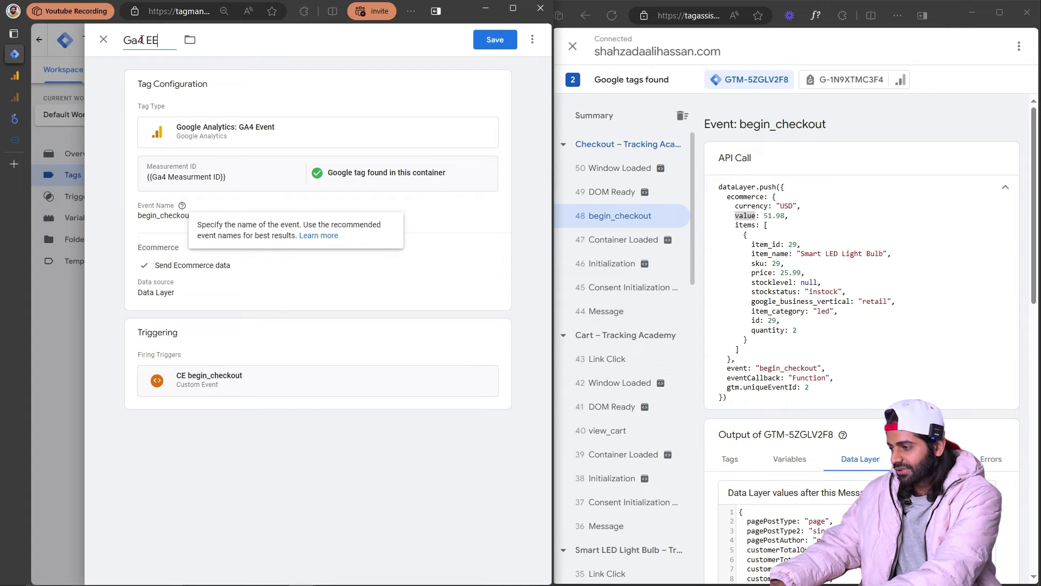
type("EEC begin")
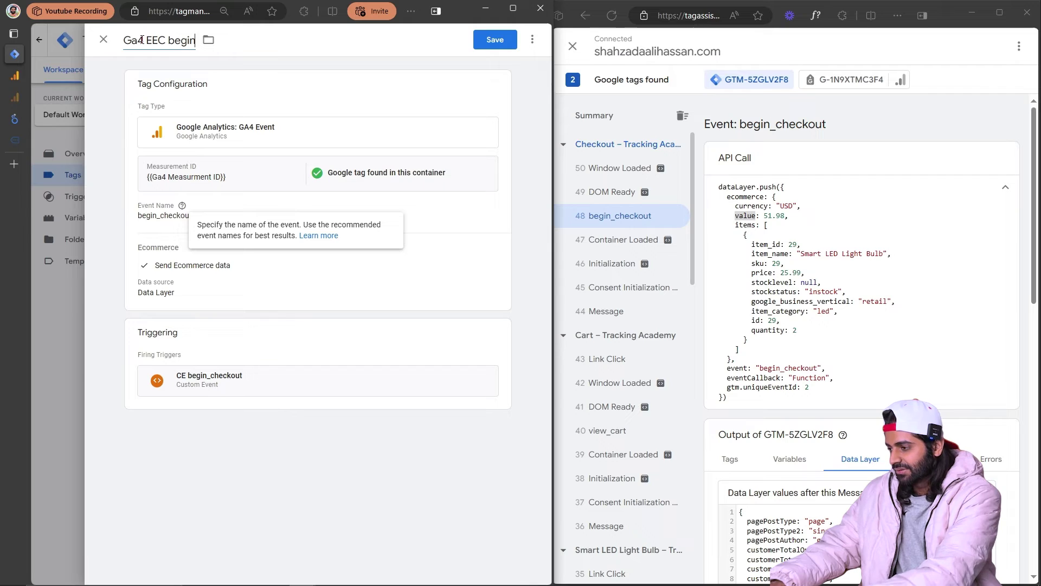
key("BackSpace")
key("BackSpace")
key("BackSpace")
key("BackSpace")
key("BackSpace")
type("Begin Checu")
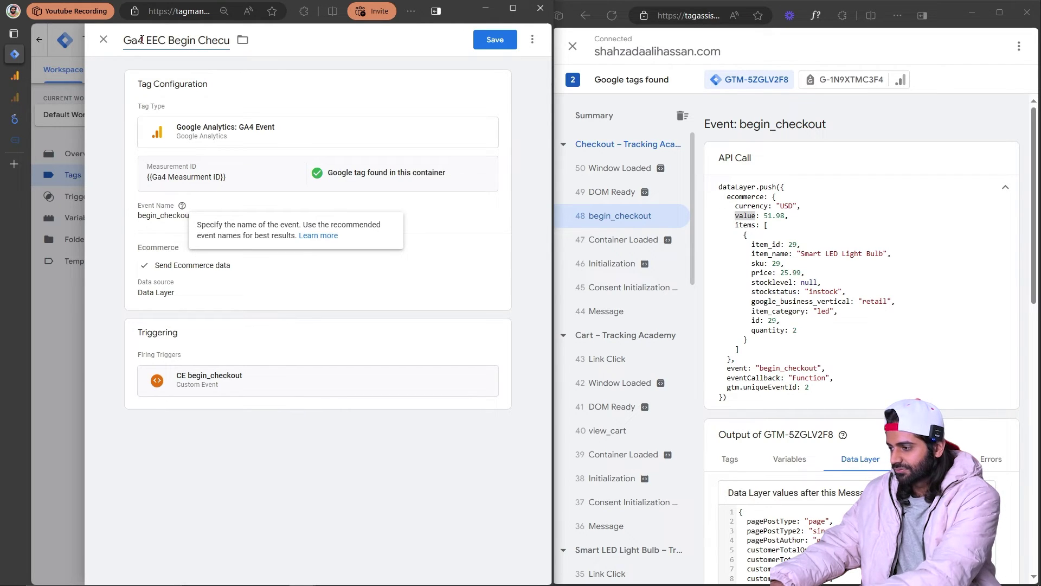
key("BackSpace")
type("kout")
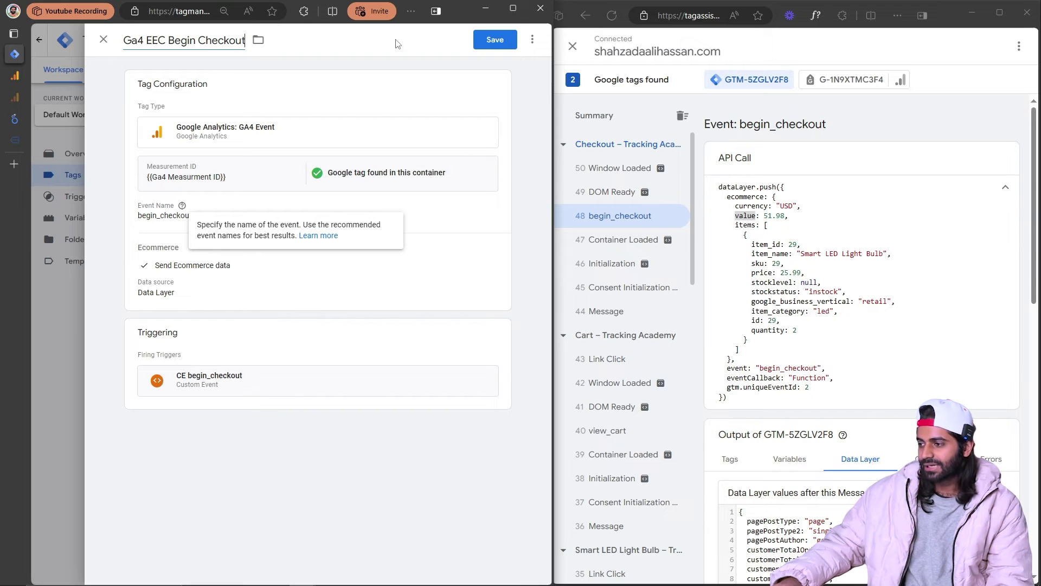
left_click(488, 40)
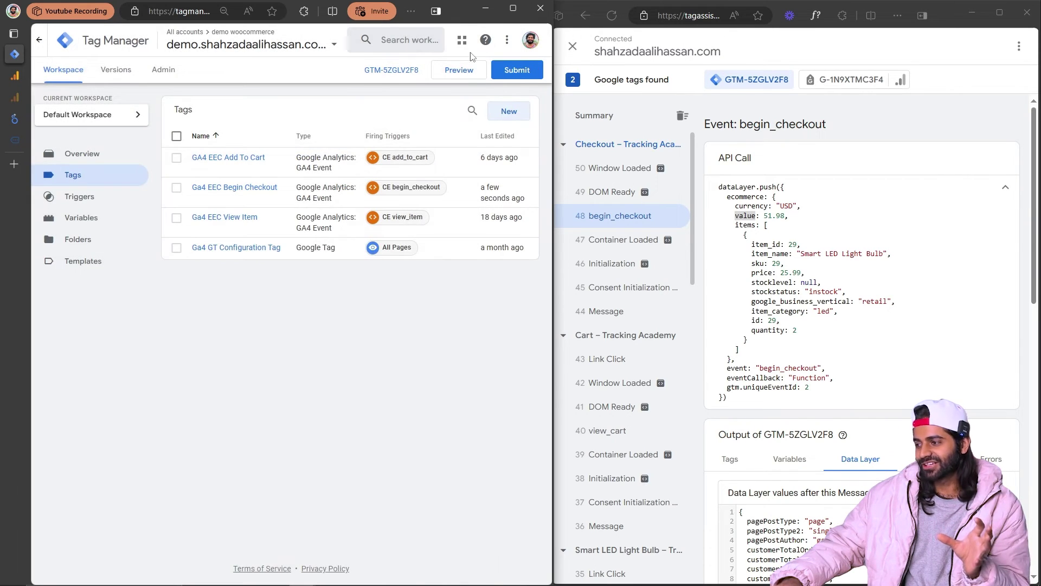
Preview the container in Tag Assistant and proceed from the demo store's cart to its checkout page.
left_click(456, 76)
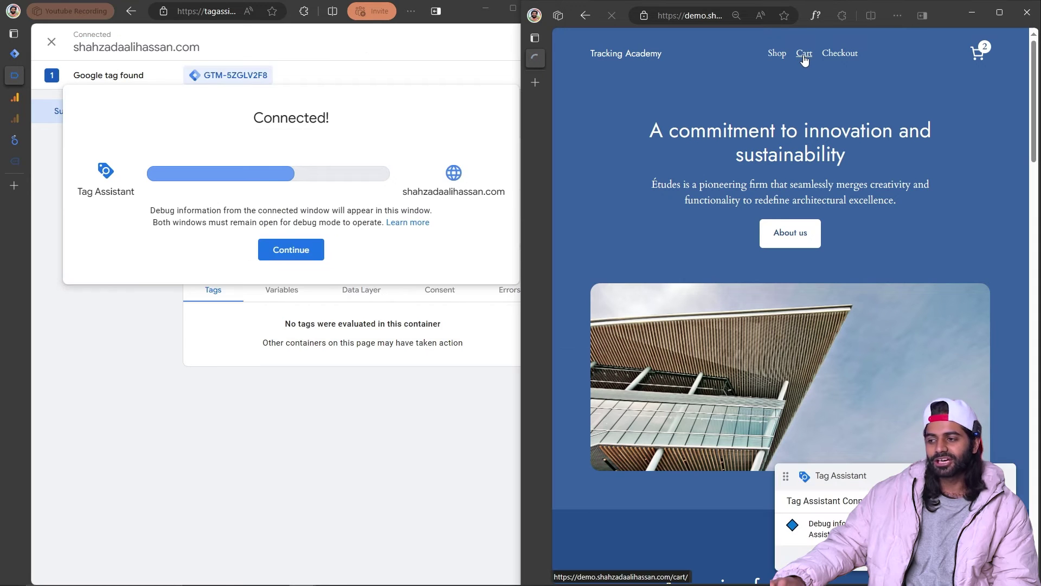
left_click(805, 56)
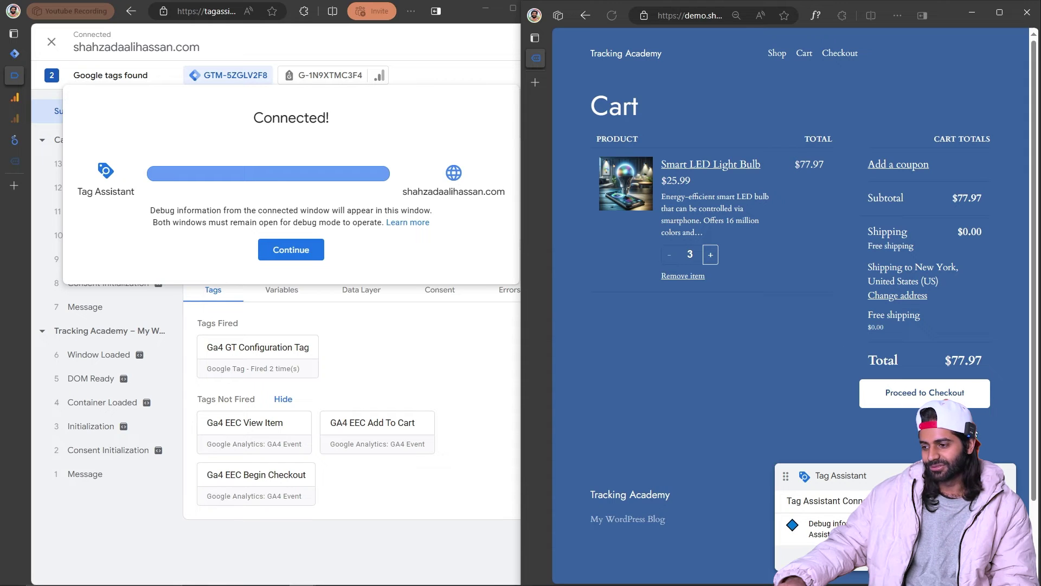
left_click(943, 395)
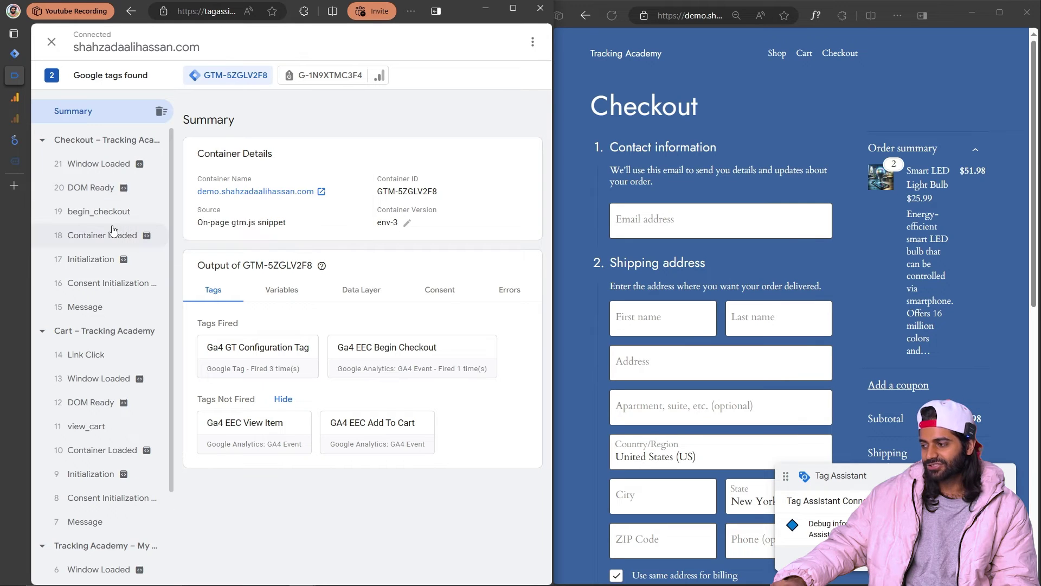
Inspect the begin_checkout event in Tag Assistant and the full properties and firing trigger of its Ga4 EEC Begin Checkout tag.
left_click(111, 219)
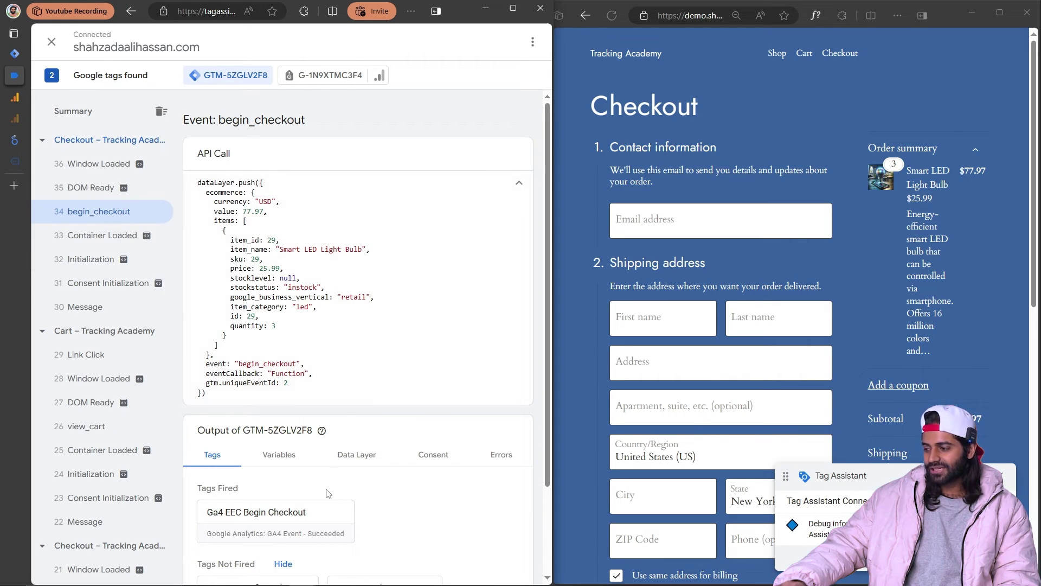
left_click(312, 534)
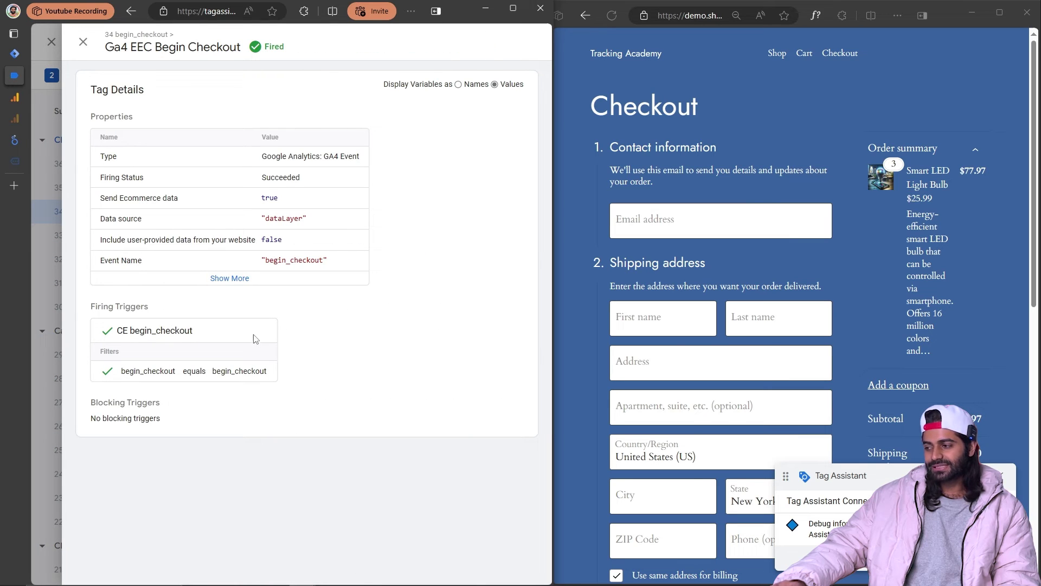
left_click(229, 278)
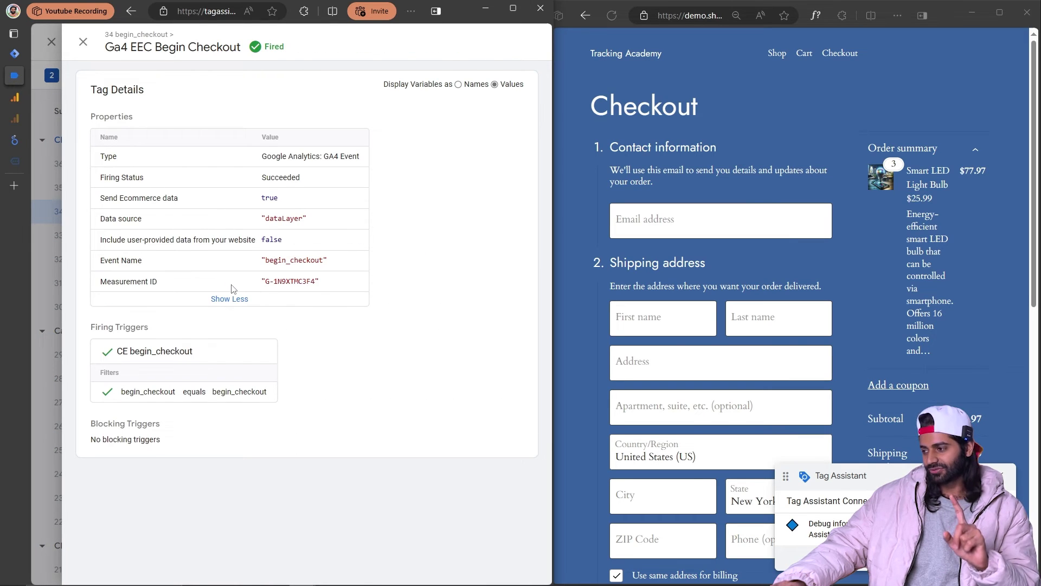
double_click(298, 262)
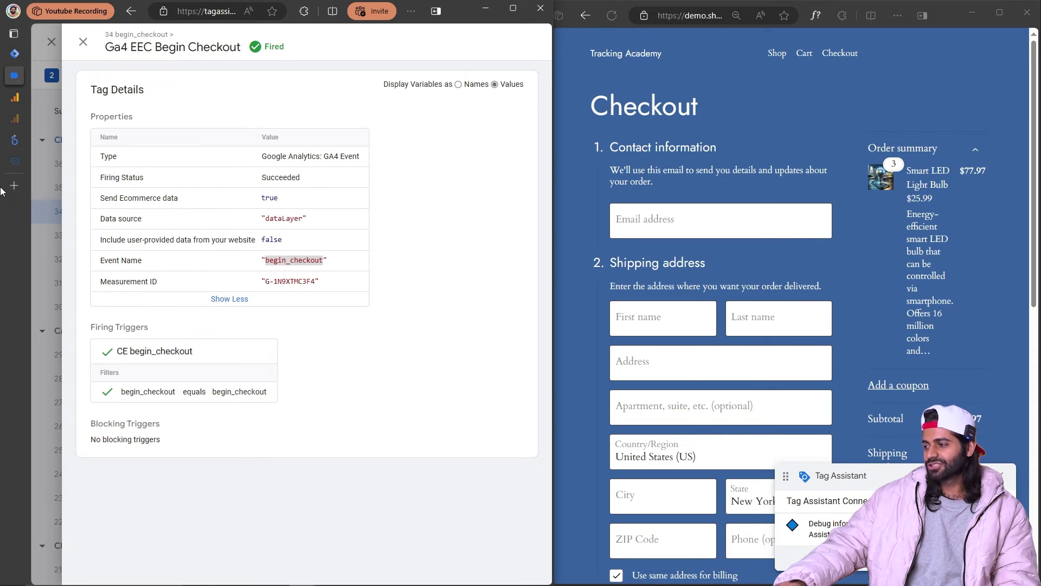
left_click(59, 183)
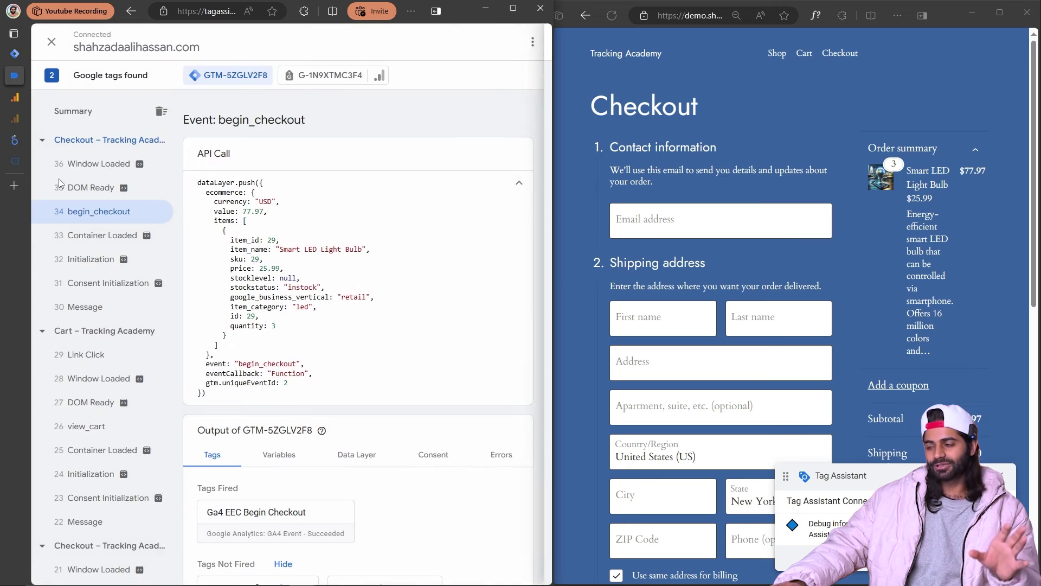
Check the Begin Checkout hit sent to G-1N9XTMC3F4 for its ecommerce item, value, currency and Debug View parameters.
left_click(308, 76)
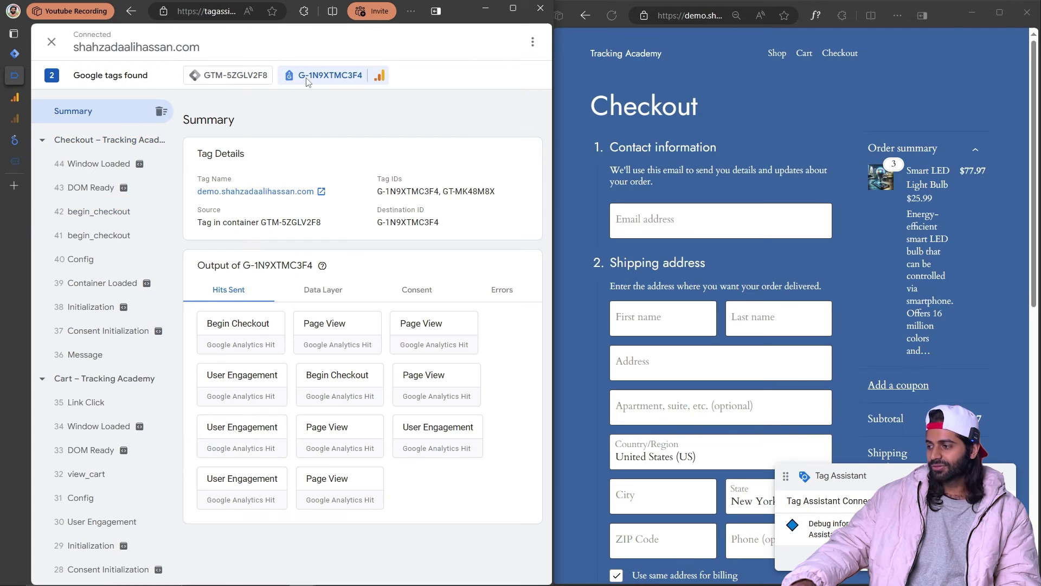
left_click(114, 217)
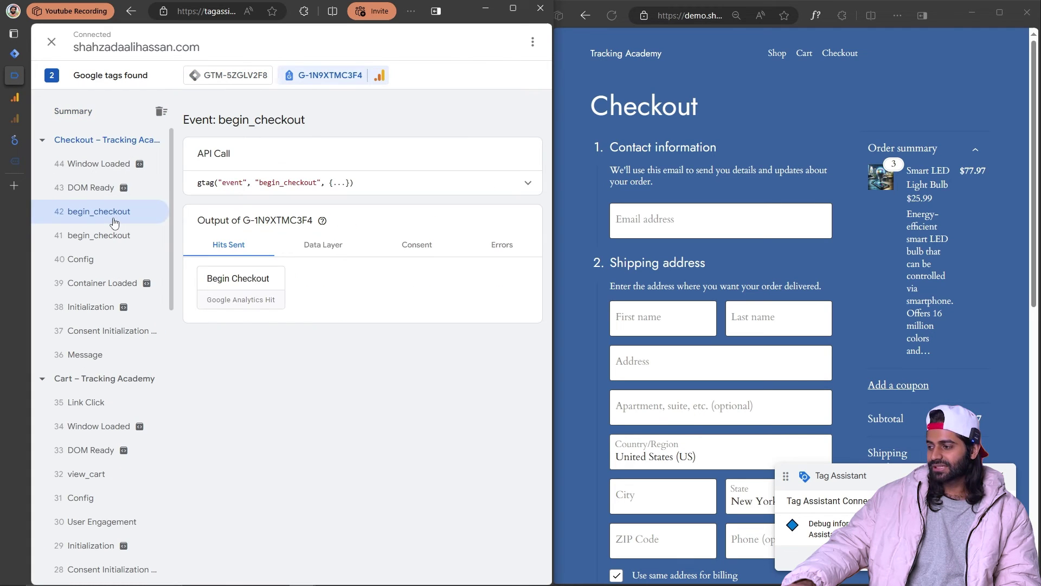
left_click(240, 298)
scroll(240, 304, "down", 7)
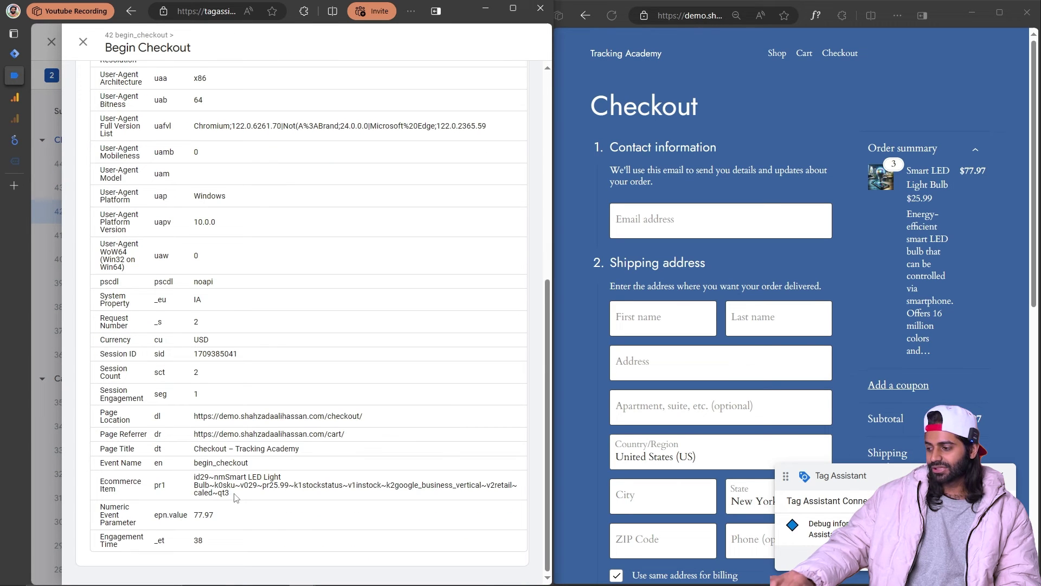
left_click_drag(237, 497, 181, 492)
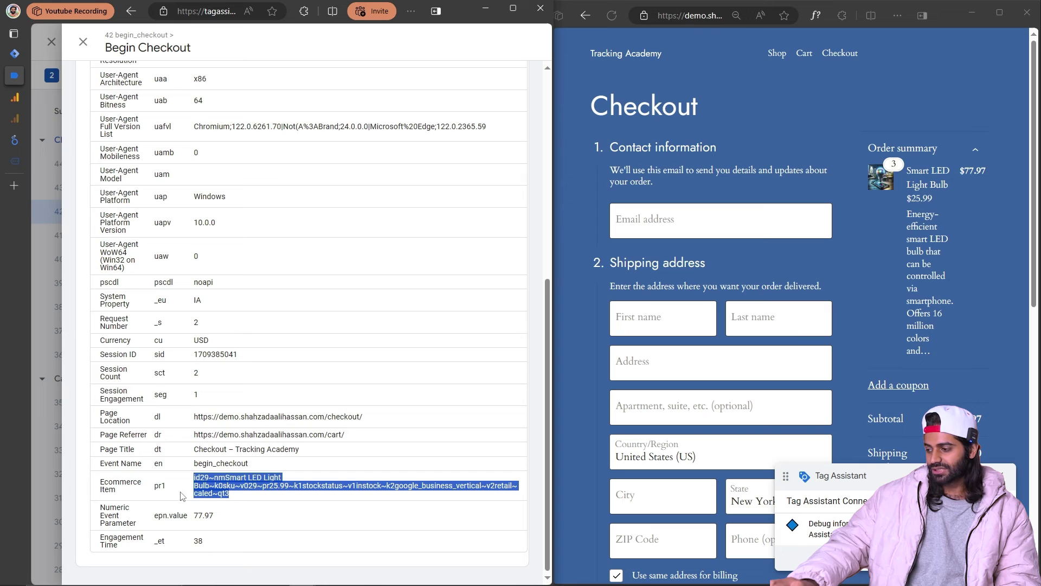
double_click(185, 518)
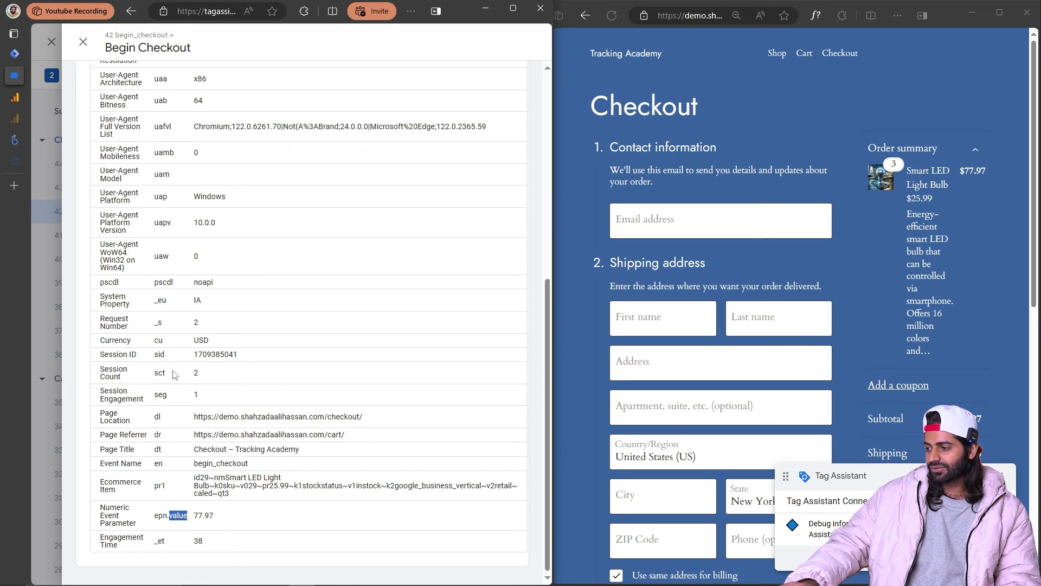
double_click(159, 341)
scroll(160, 342, "up", 7)
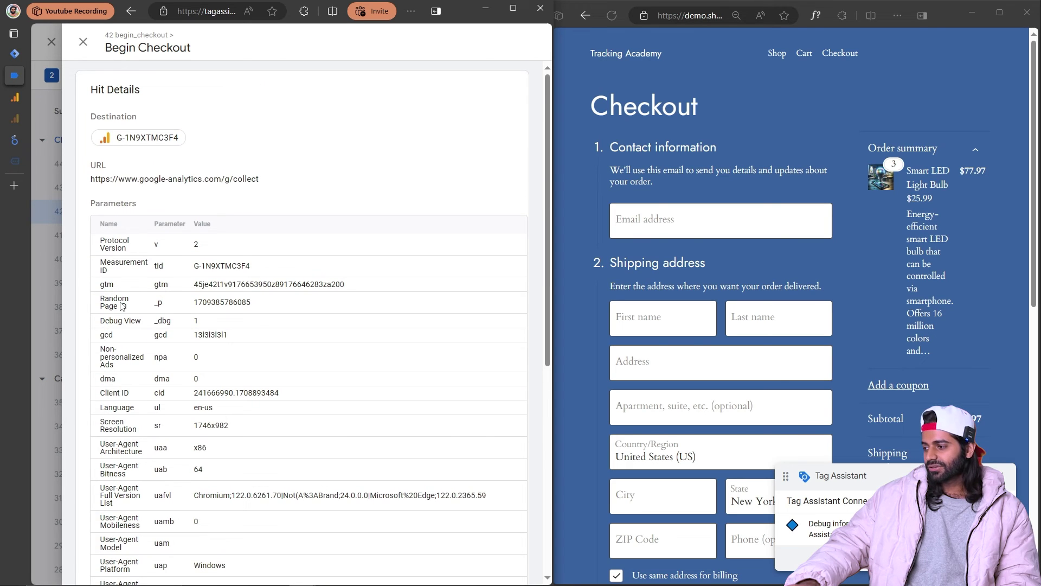
double_click(117, 321)
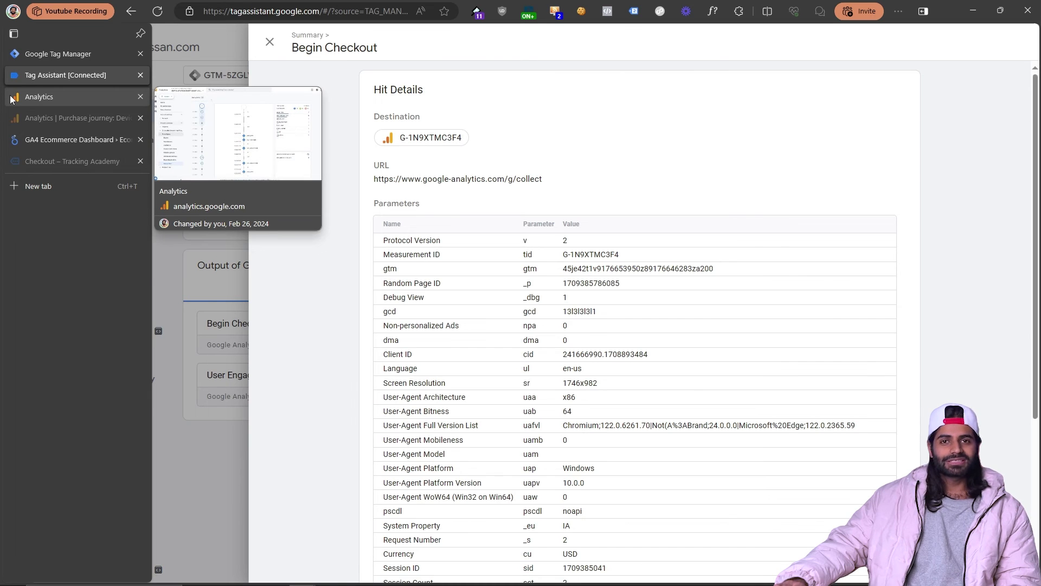
Switch to Google Analytics DebugView and examine the begin_checkout event's items and its value and currency parameters.
left_click(11, 97)
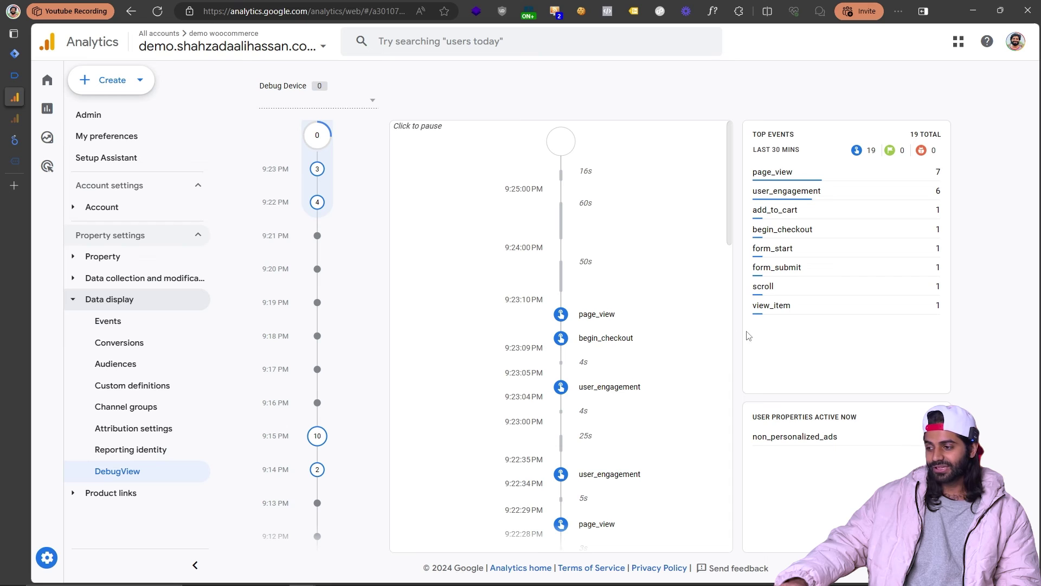
left_click(623, 339)
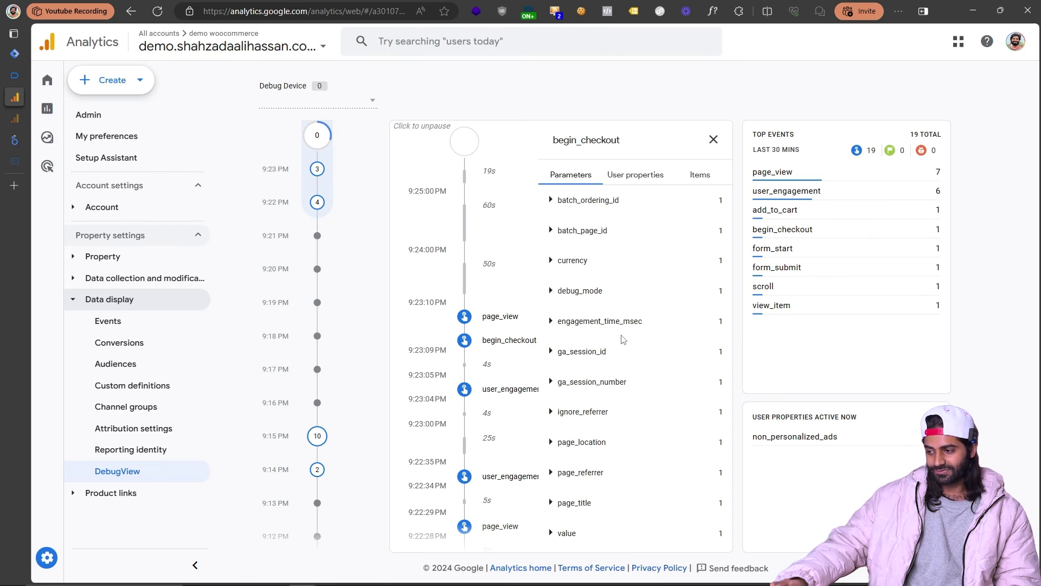
left_click(698, 173)
double_click(570, 174)
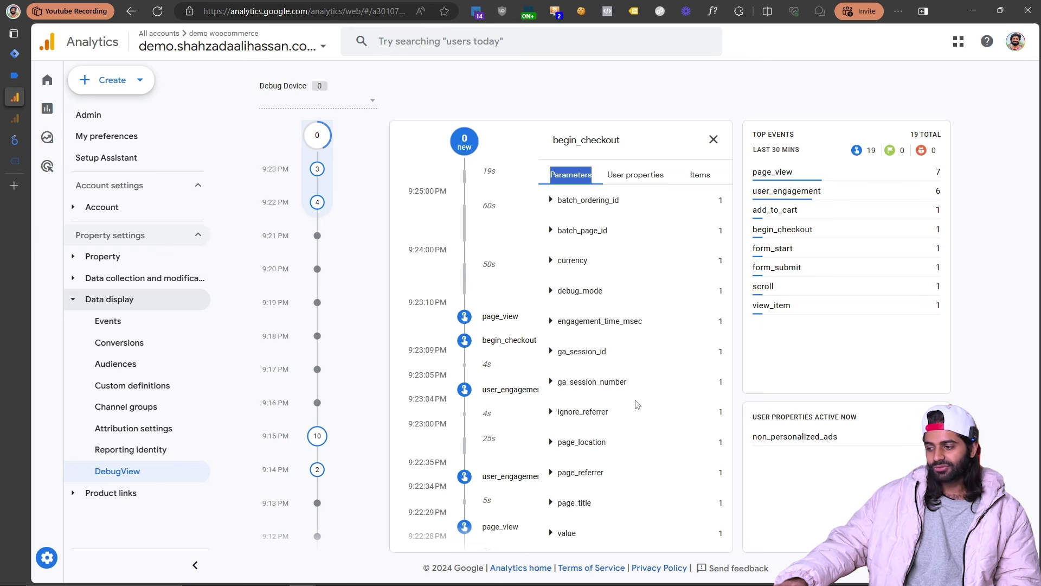
left_click(618, 531)
scroll(608, 480, "down", 1)
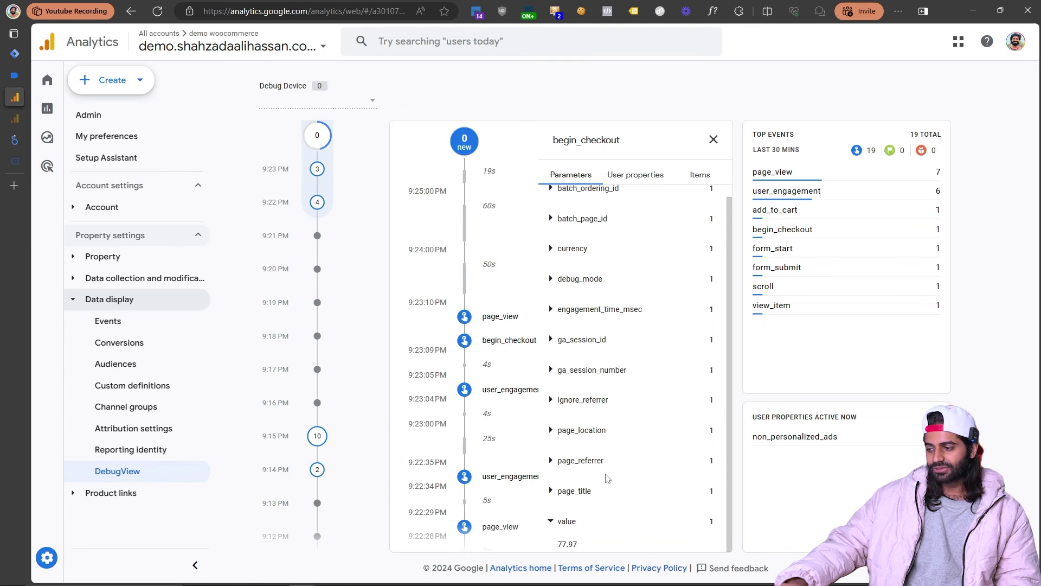
left_click(576, 248)
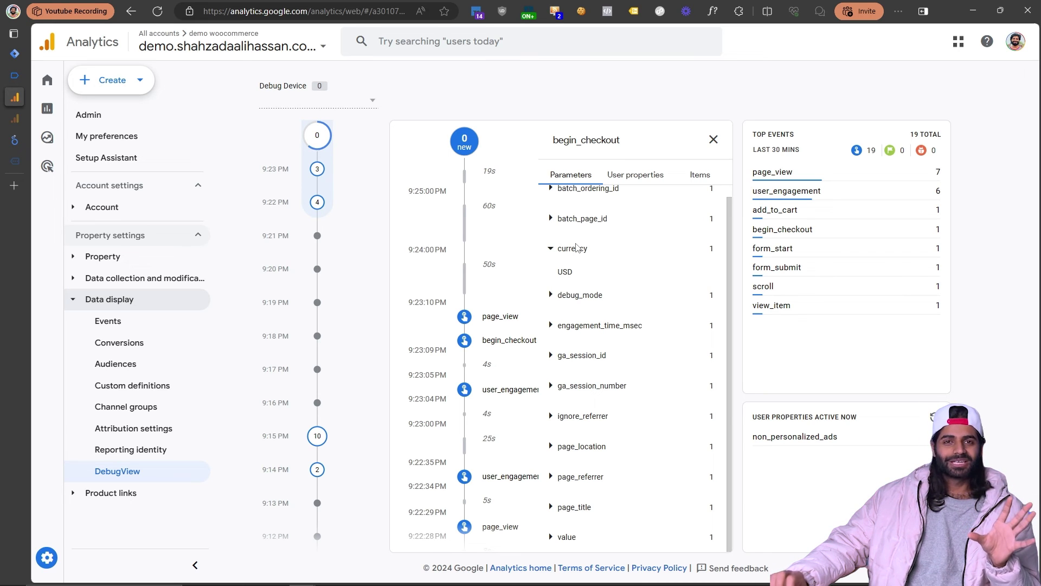
Start submitting the Tag Manager workspace changes, entering a version name of the author's bracketed name followed by Ga4 Begin CHekcout.
left_click(9, 58)
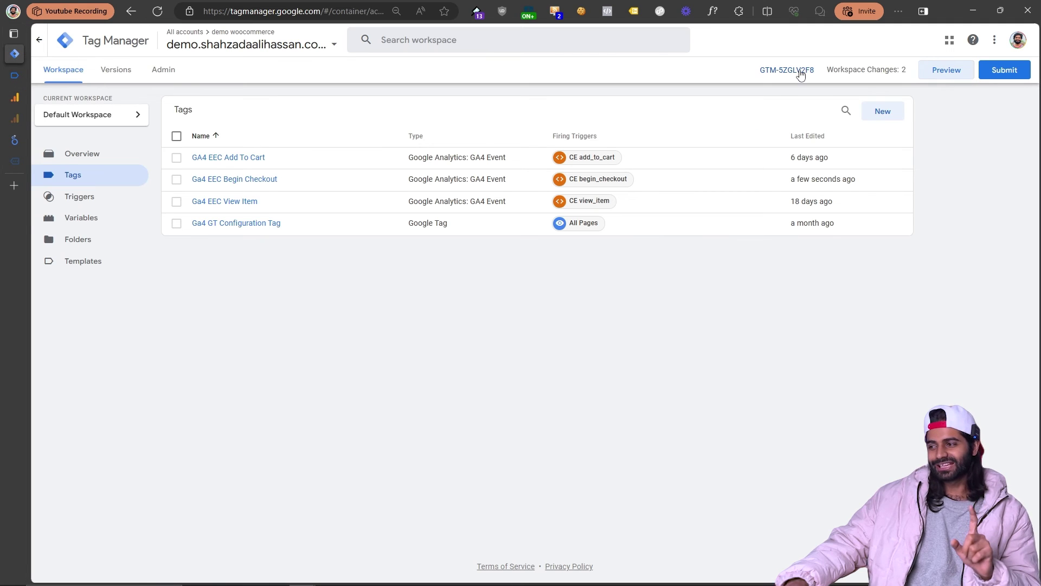
left_click(1004, 69)
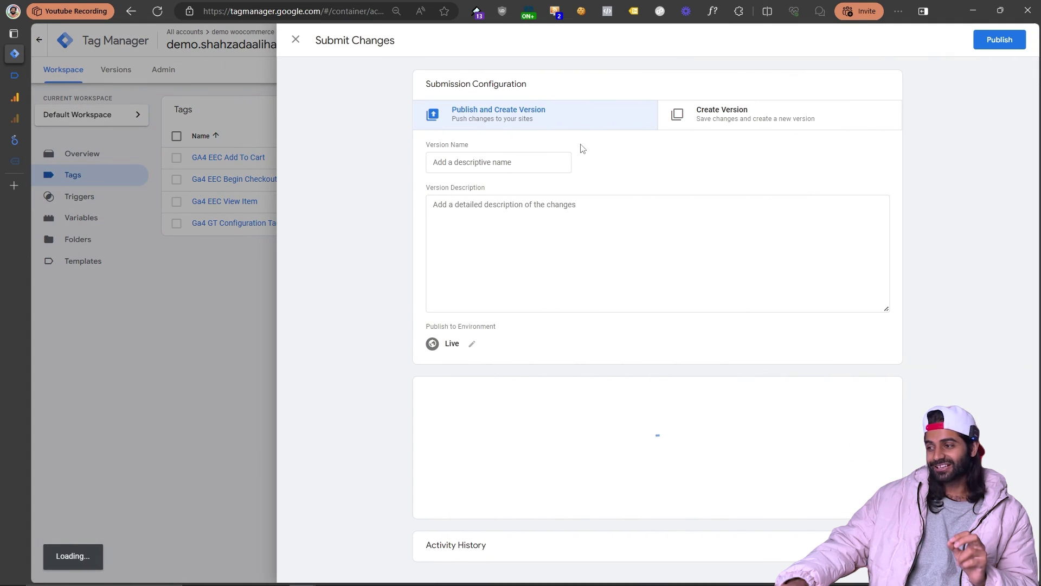
left_click(482, 170)
type("0")
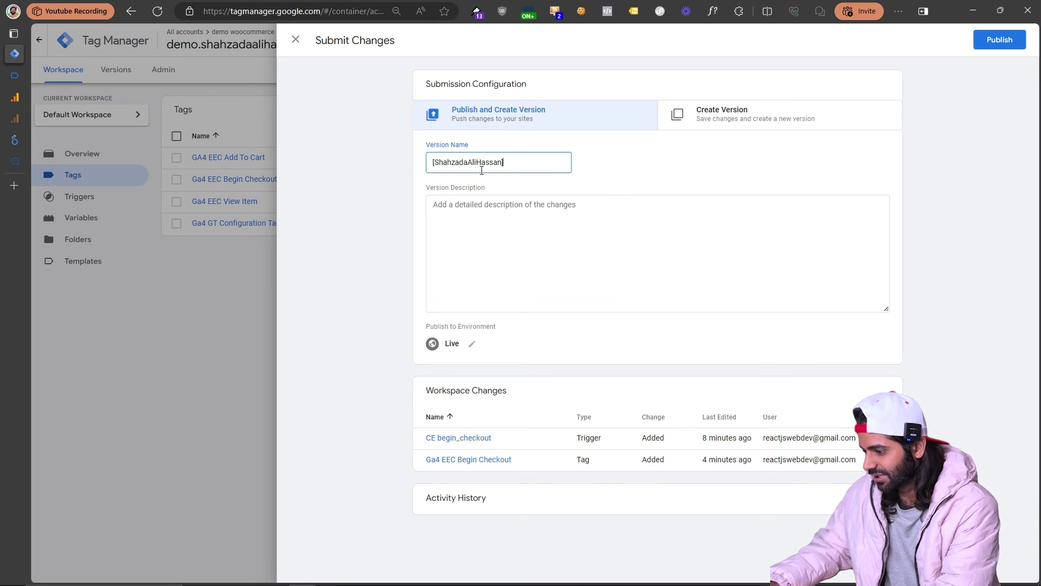
type("ShahzadaAliHassan] Ga4")
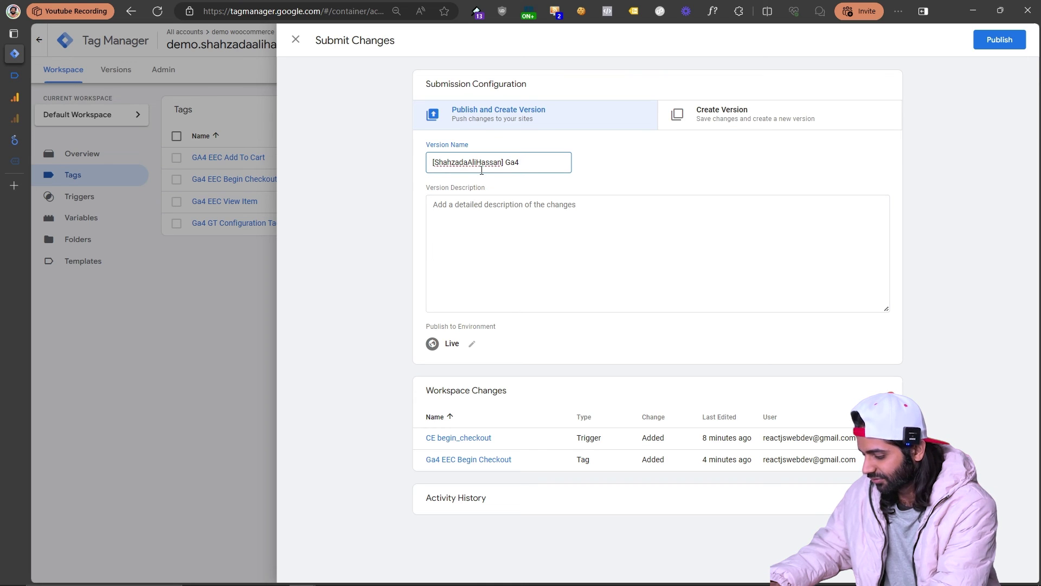
type(" Begin CHekcout")
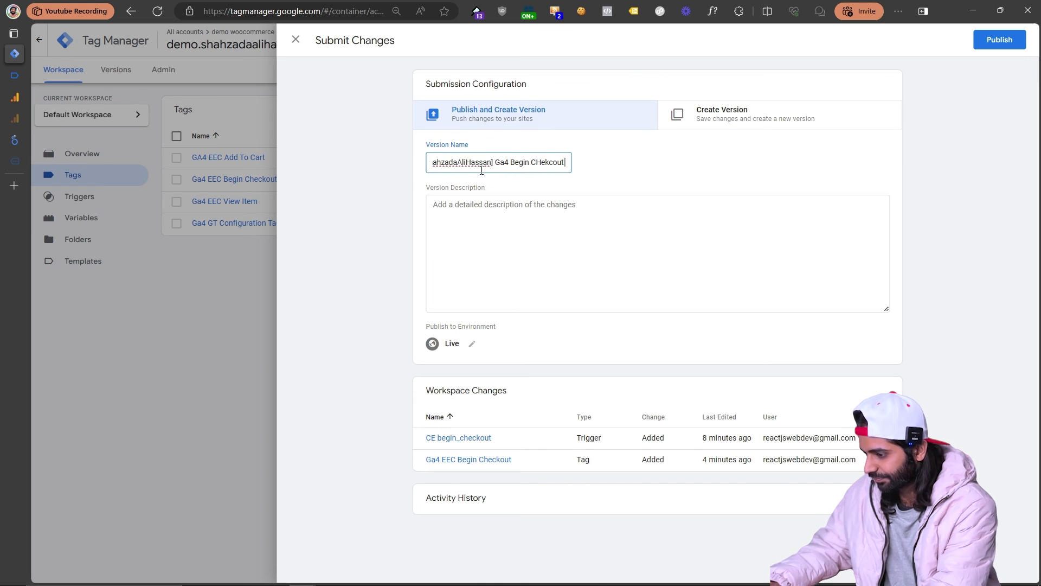
Correct the last word of the version name to Checkout and publish the version to the Live environment.
key("ctrl+Left")
key("ctrl+Left")
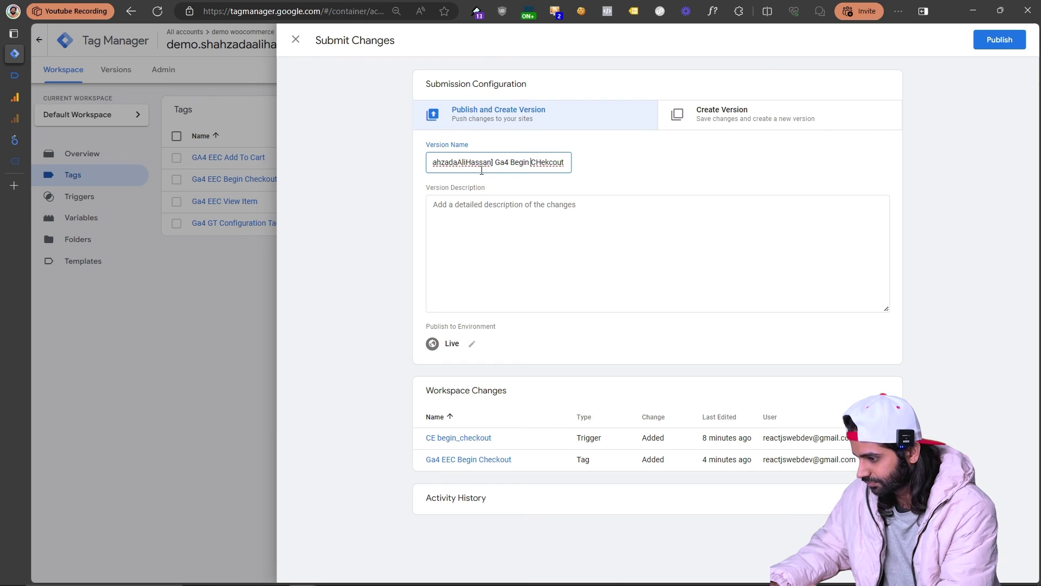
right_click(534, 165)
key("Escape")
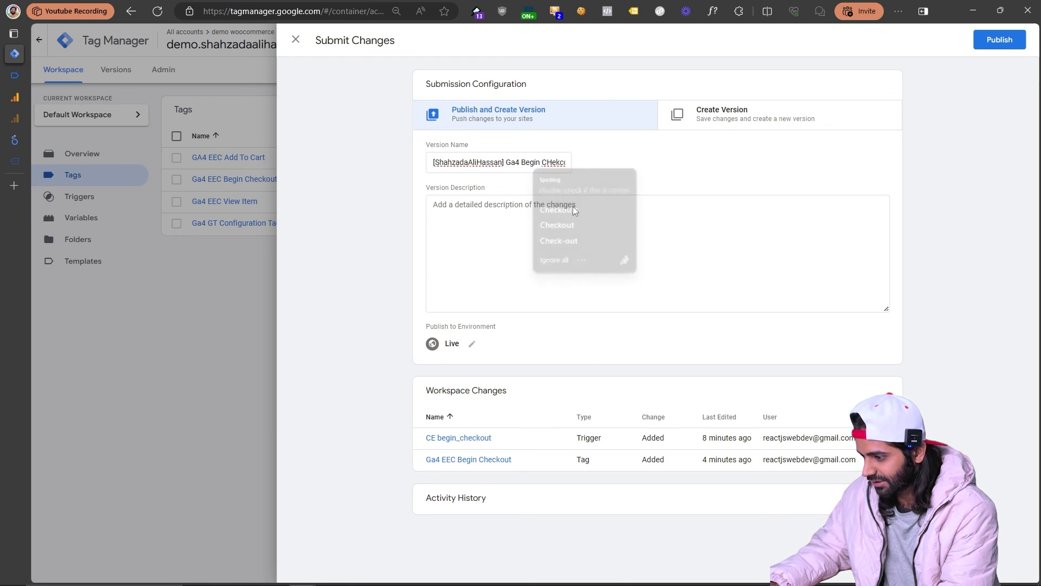
key("Delete")
type("eckk")
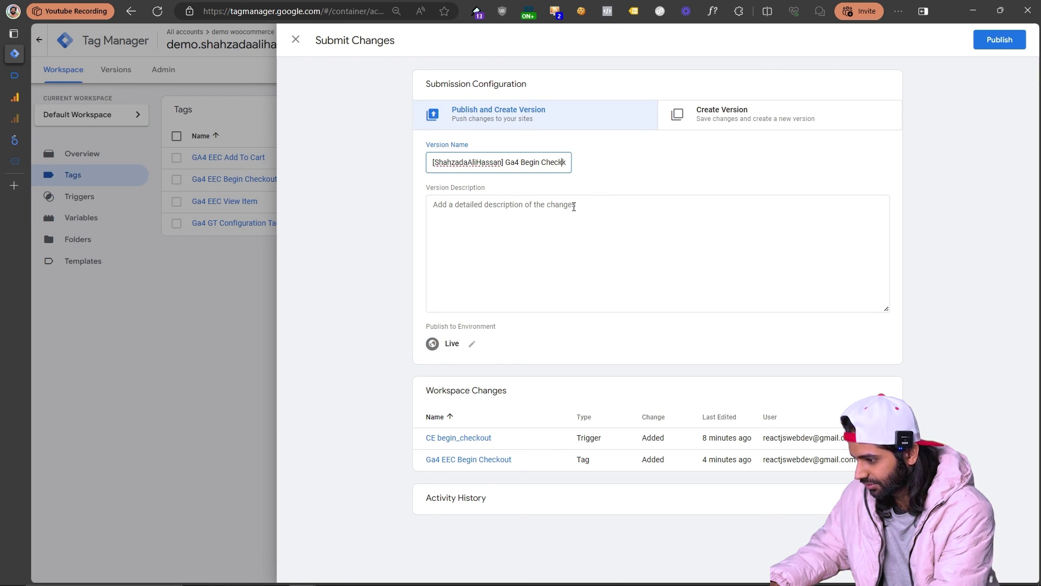
key("End")
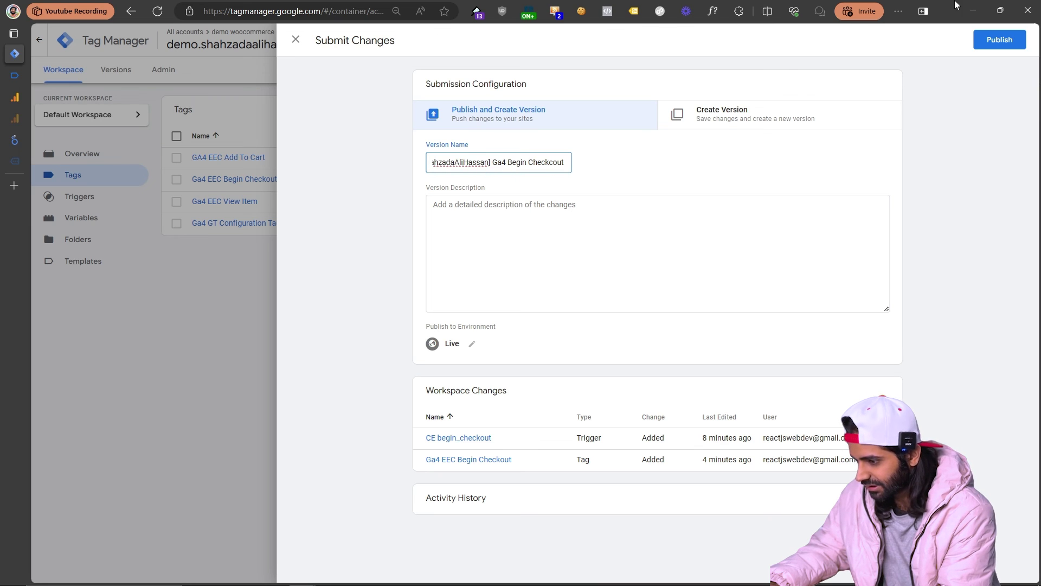
right_click(554, 164)
left_click(553, 207)
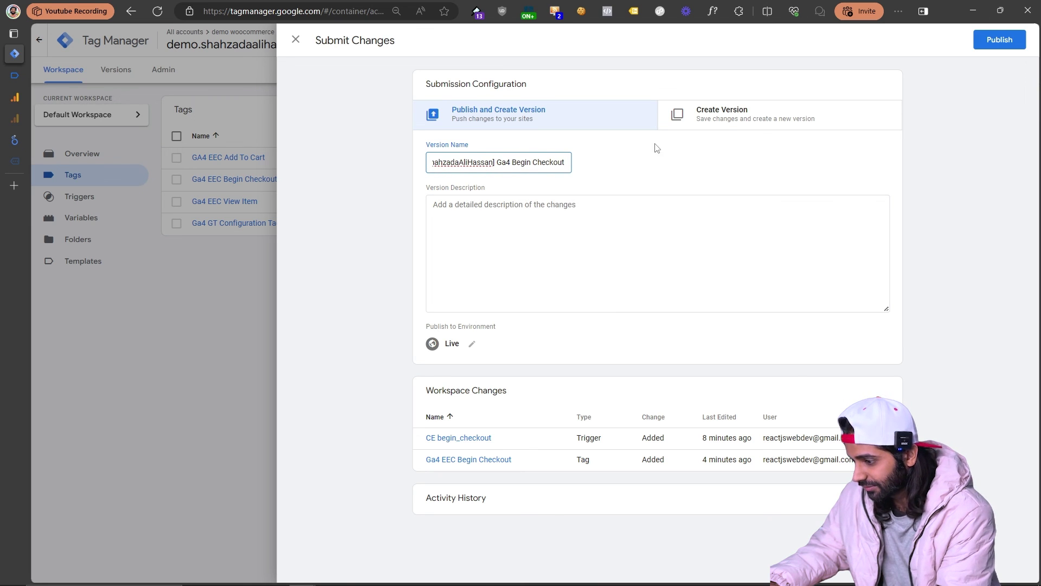
left_click(997, 38)
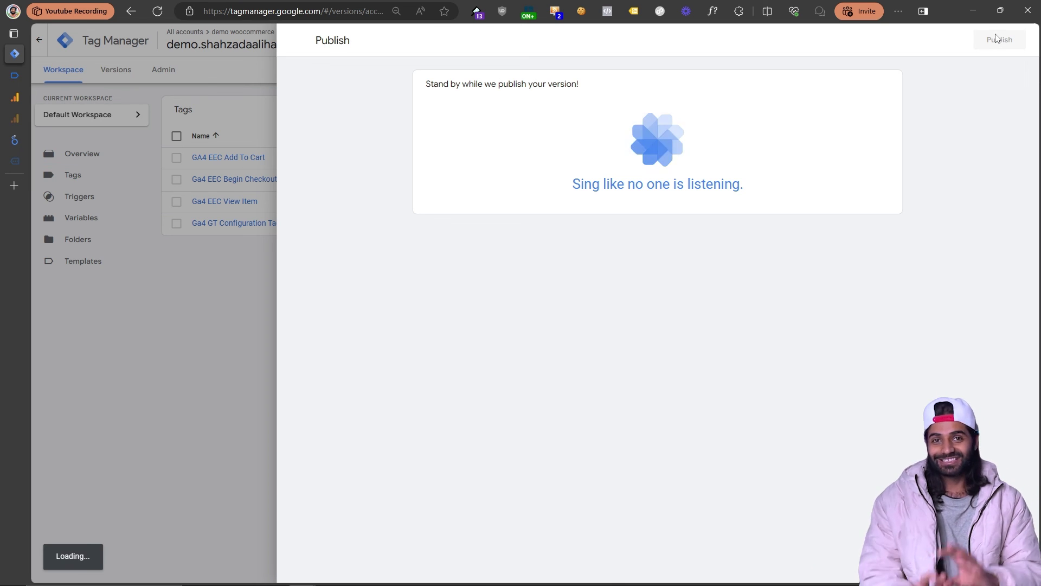
Switch to Google Analytics and review the closed funnel in the Purchase journey: Device category report.
left_click(16, 99)
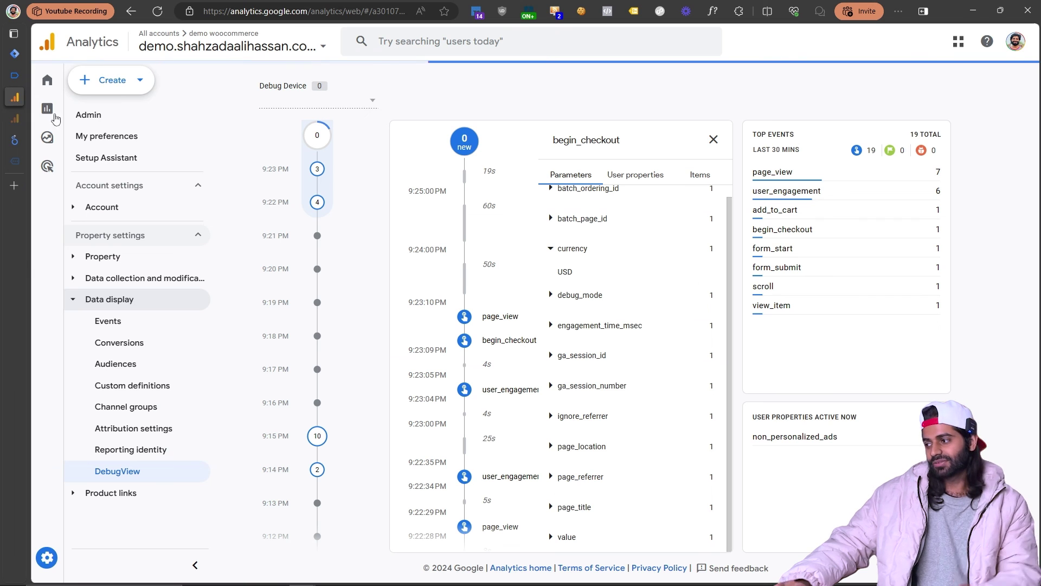
left_click(21, 119)
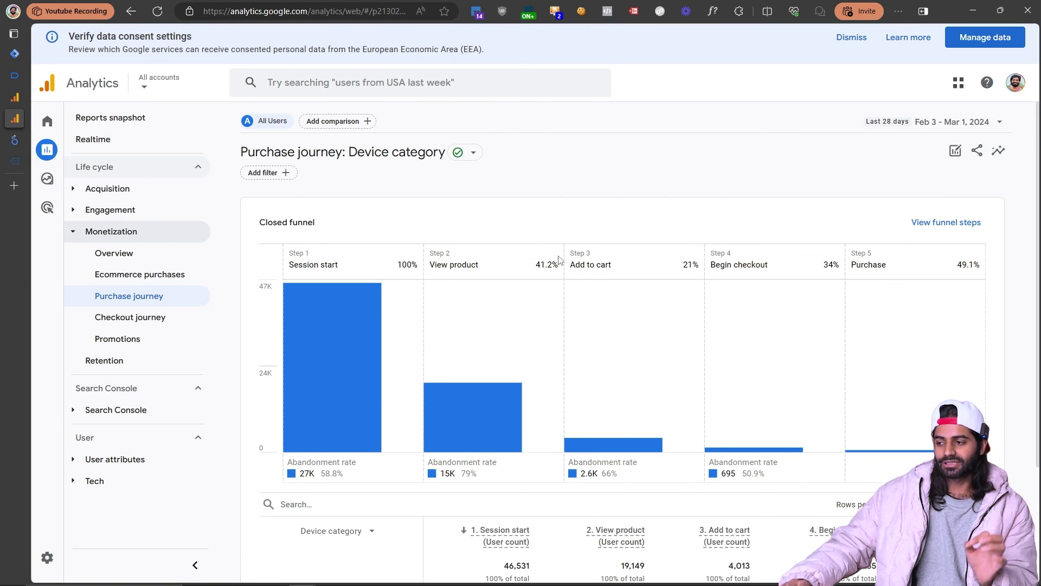
scroll(559, 259, "down", 2)
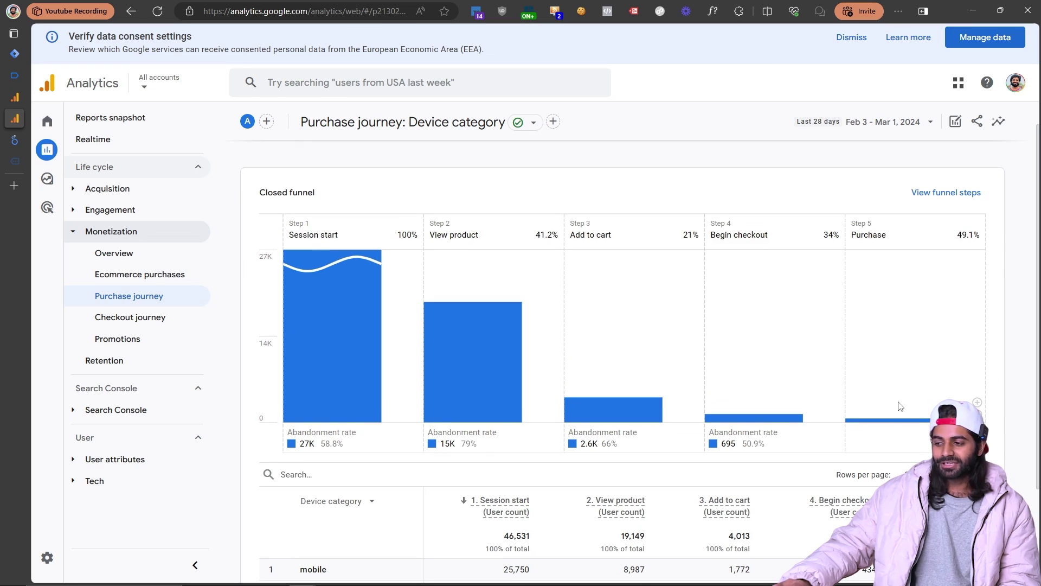